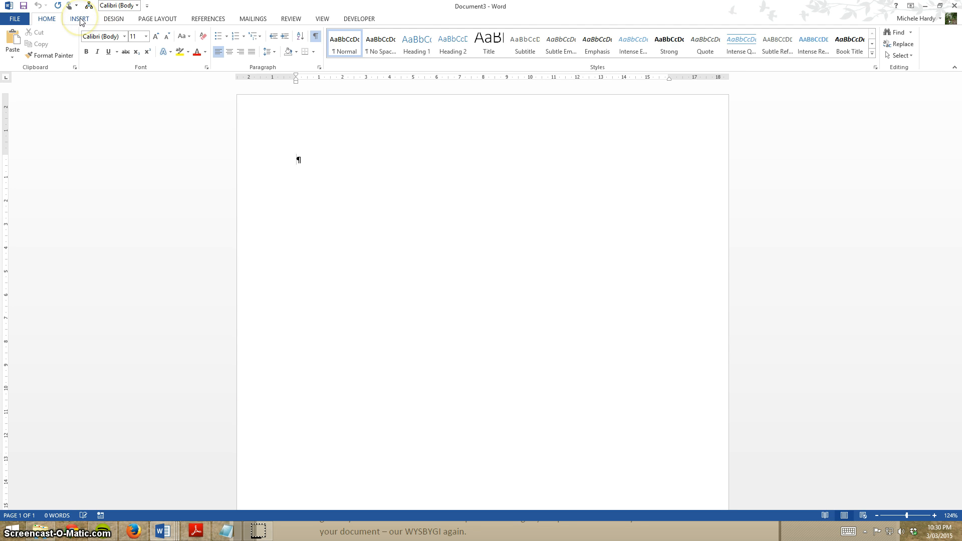
# Insert a table with five columns and six rows into the blank document.
pyautogui.click(80, 20)
pyautogui.click(79, 54)
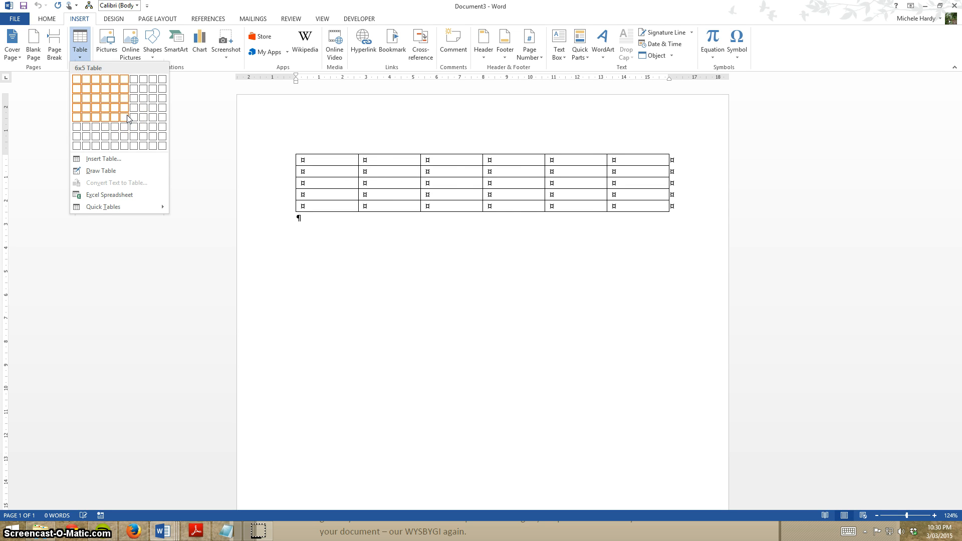
pyautogui.click(115, 133)
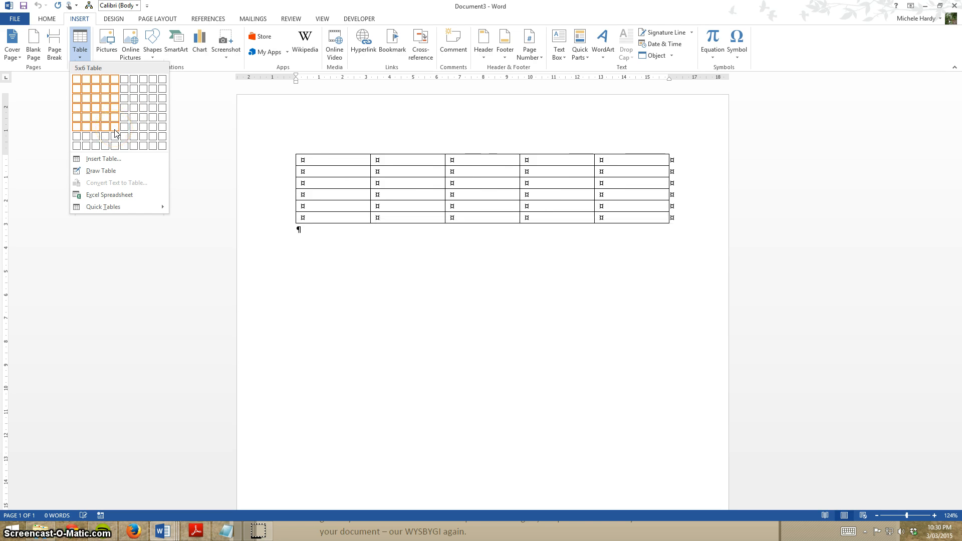
pyautogui.click(115, 133)
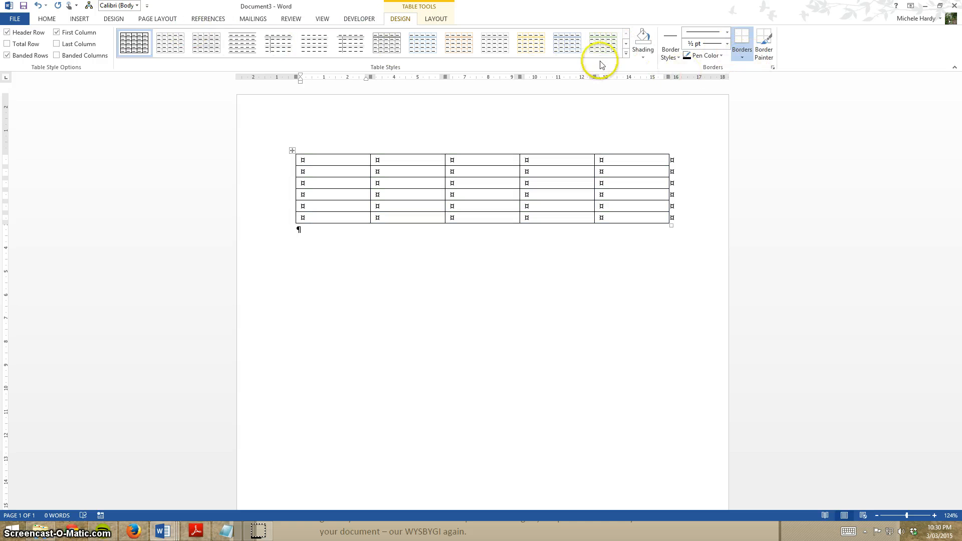
# Shade every cell of the table in a light blue-grey theme colour.
pyautogui.click(643, 58)
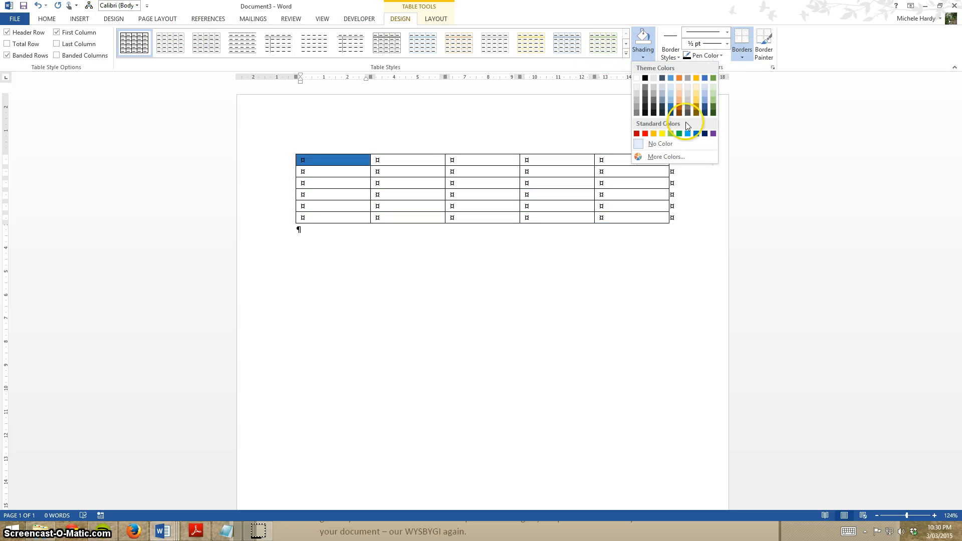
pyautogui.click(661, 94)
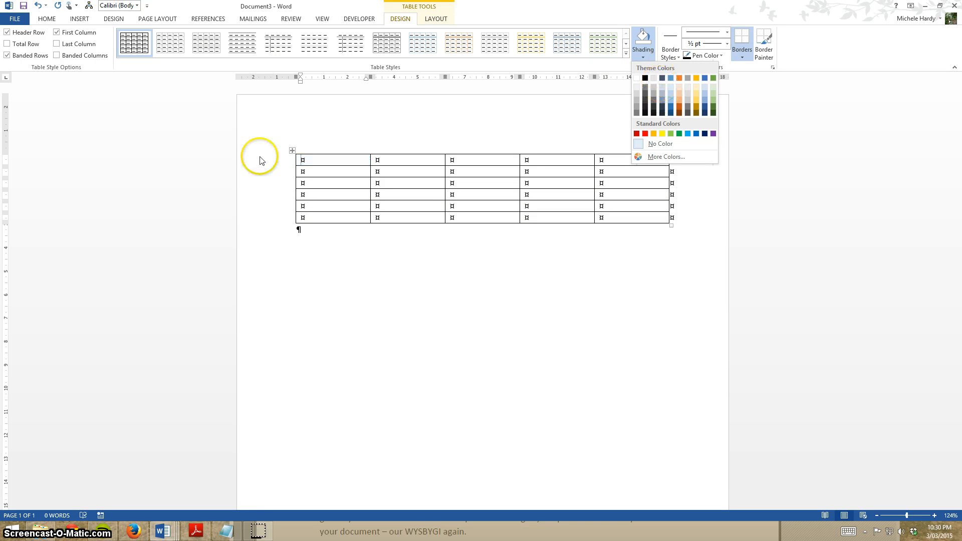
pyautogui.click(292, 151)
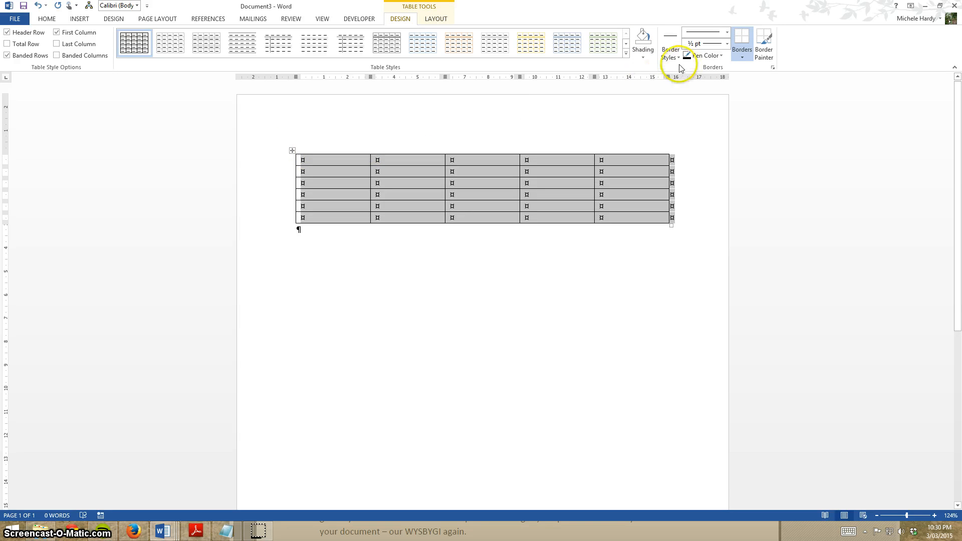
pyautogui.click(643, 55)
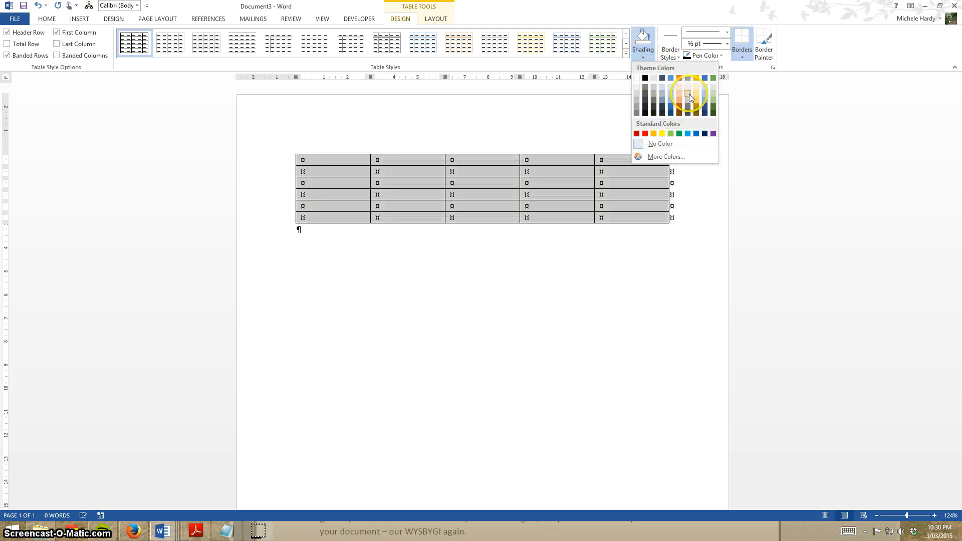
pyautogui.click(663, 92)
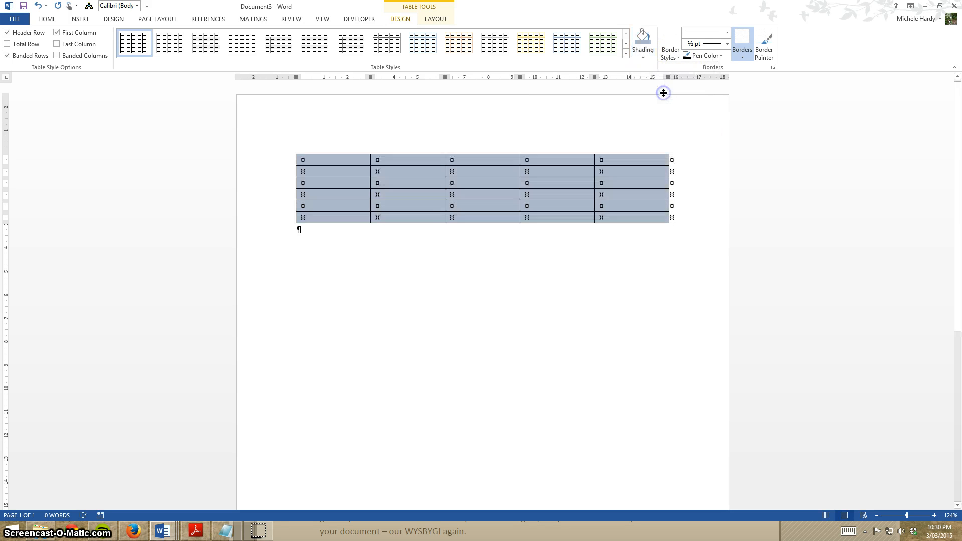
# Choose the orange 1½ pt theme border style and set the border line weight to 3 pt.
pyautogui.click(677, 59)
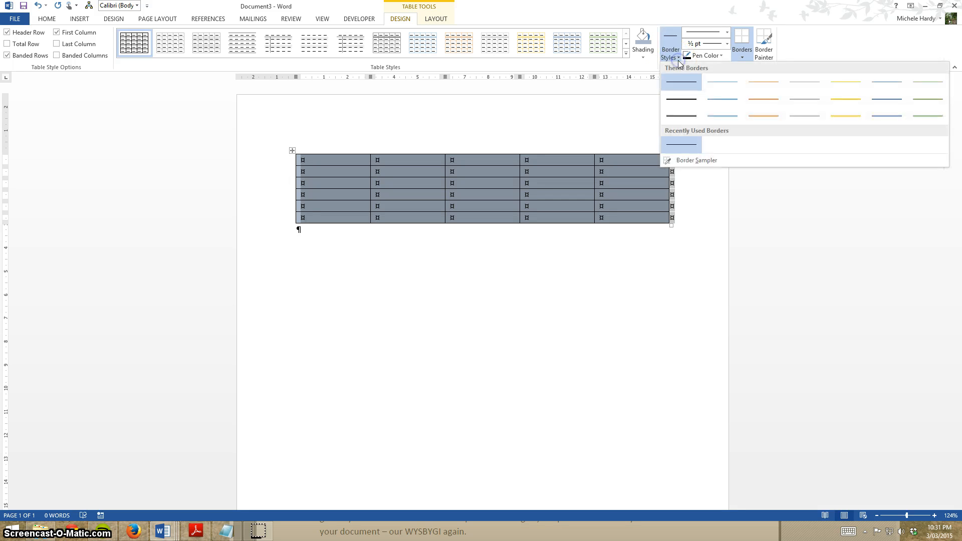
pyautogui.click(767, 100)
pyautogui.click(720, 55)
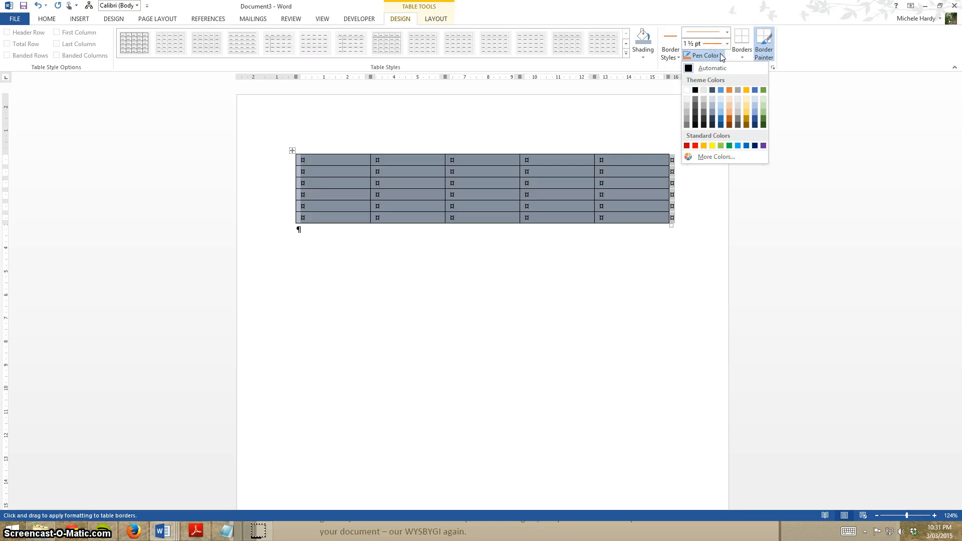
pyautogui.click(722, 56)
pyautogui.click(726, 45)
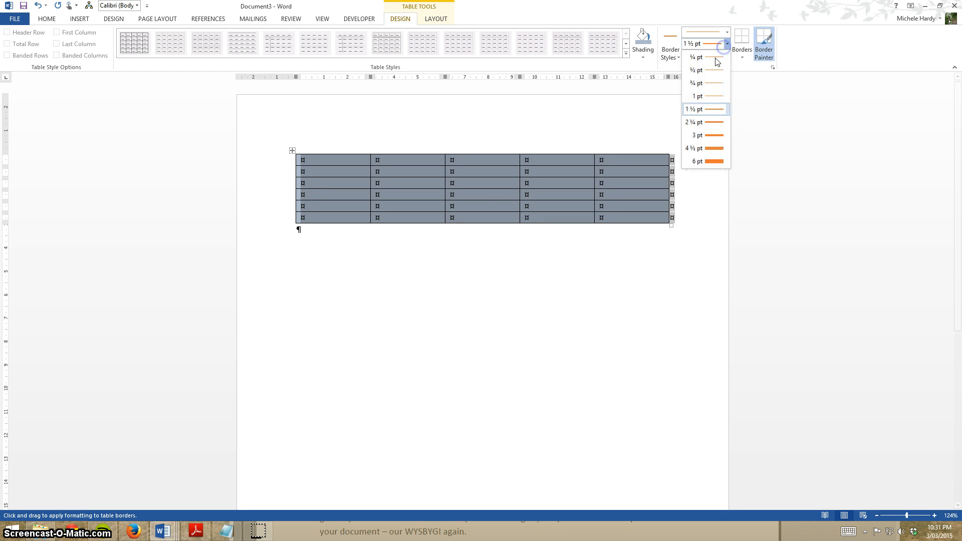
pyautogui.click(717, 138)
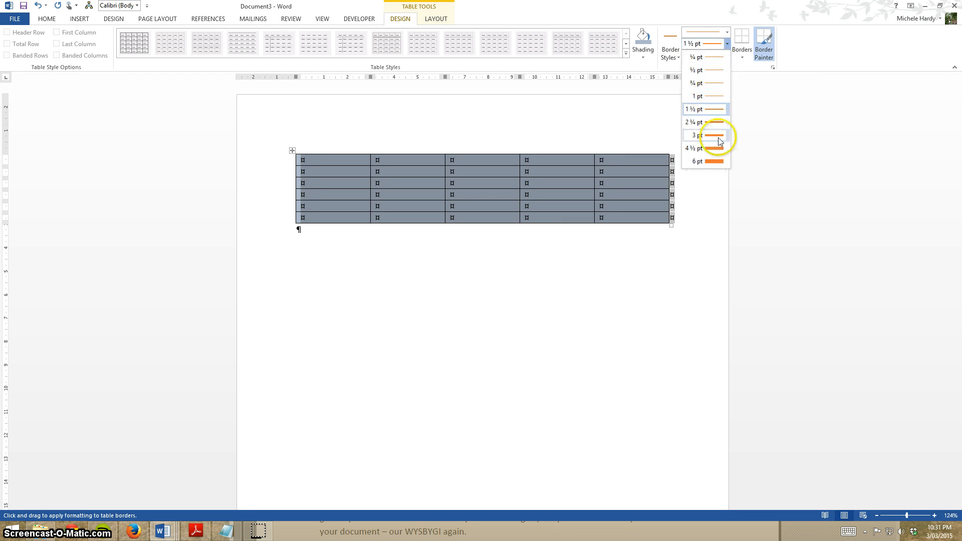
pyautogui.click(741, 54)
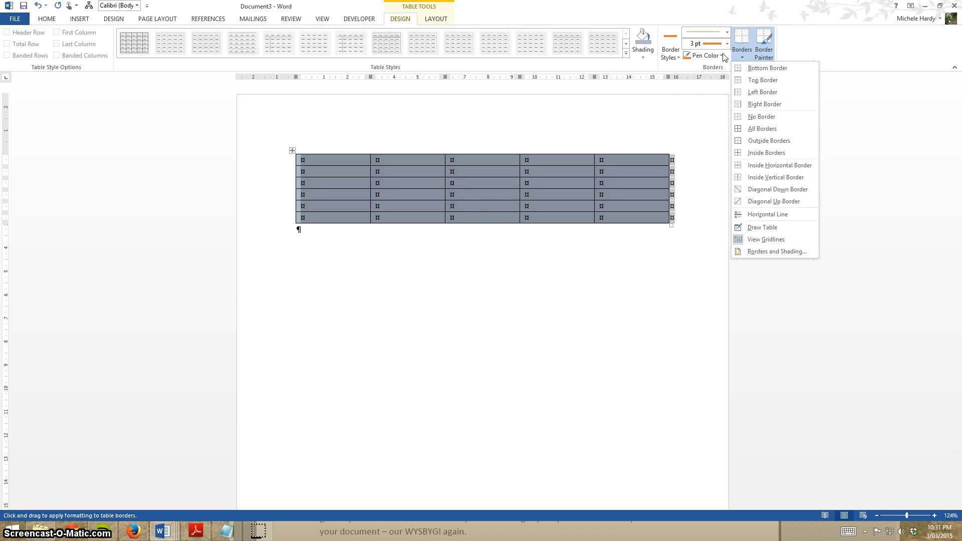
pyautogui.click(723, 56)
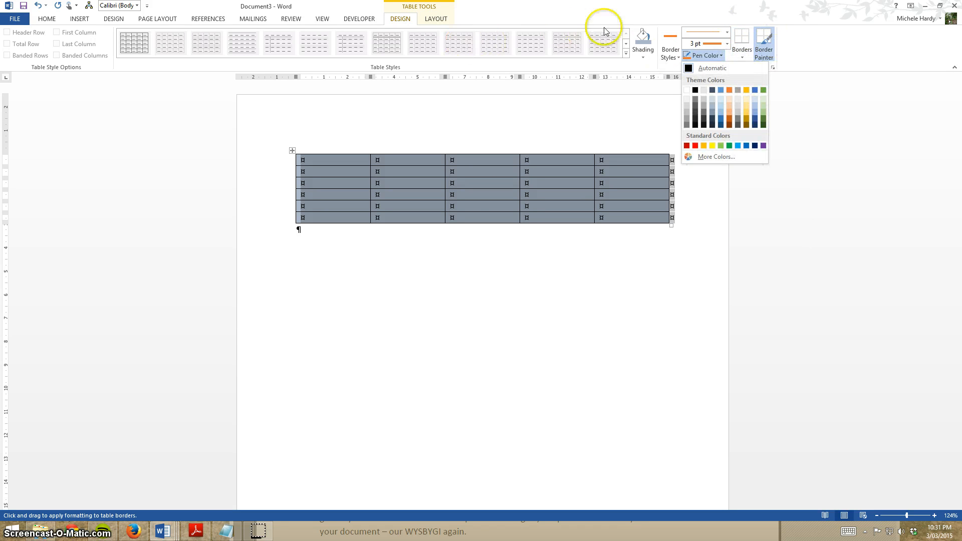
pyautogui.click(626, 53)
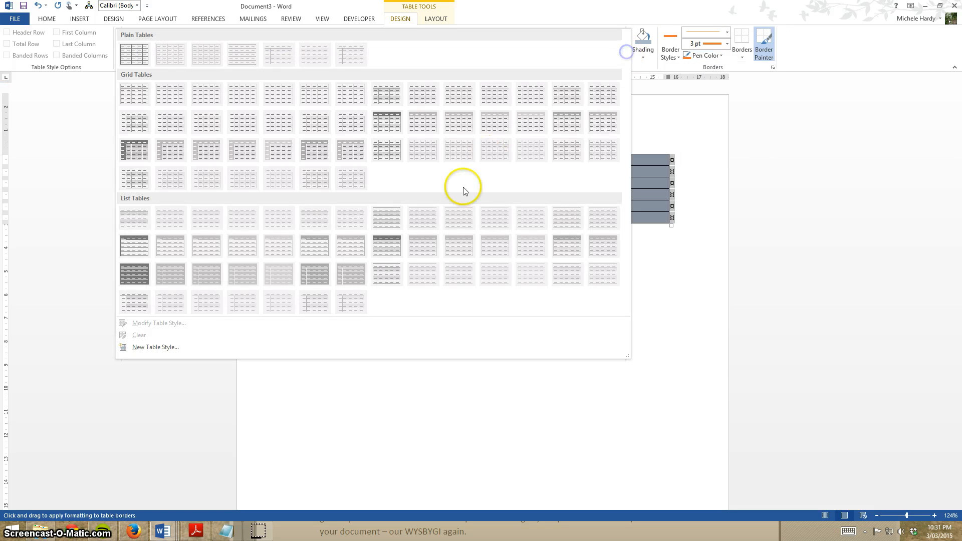
pyautogui.click(669, 128)
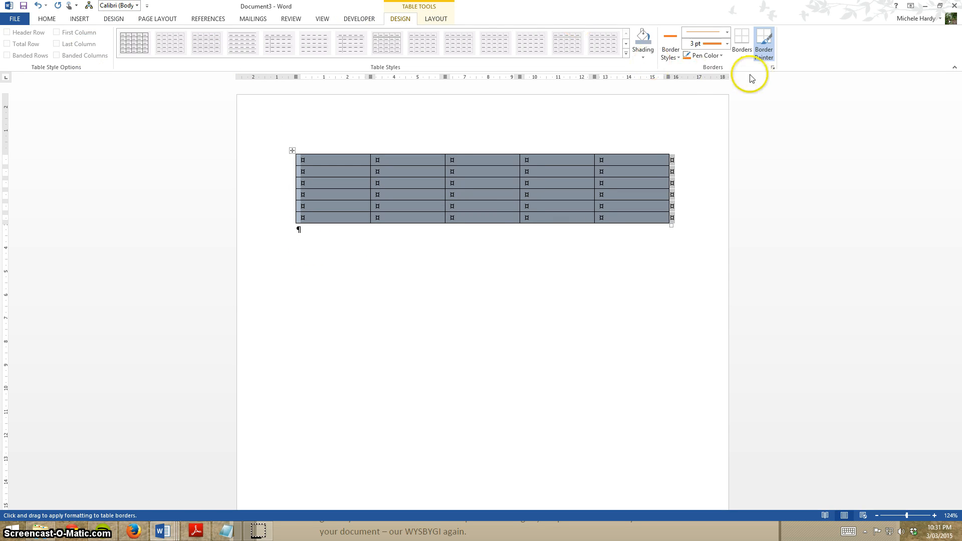
pyautogui.click(673, 53)
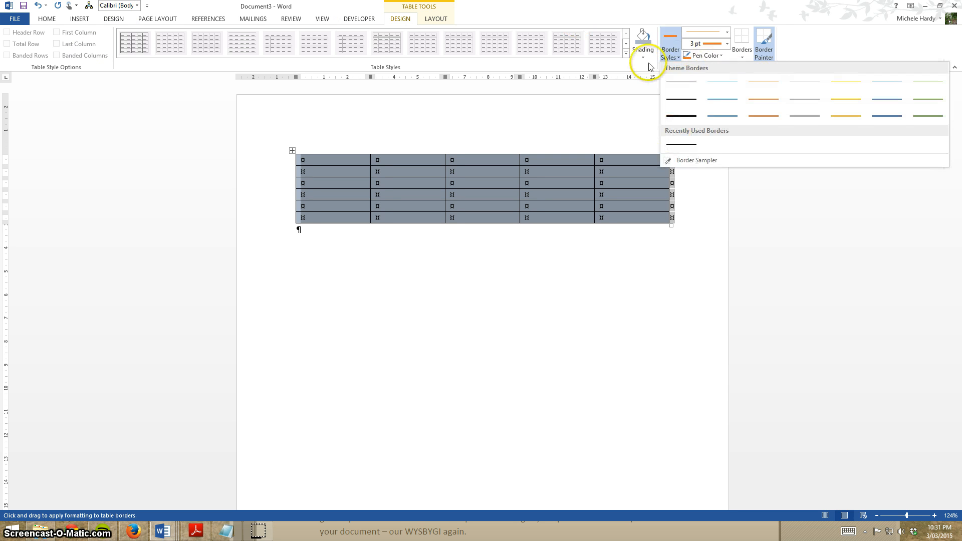
pyautogui.click(670, 39)
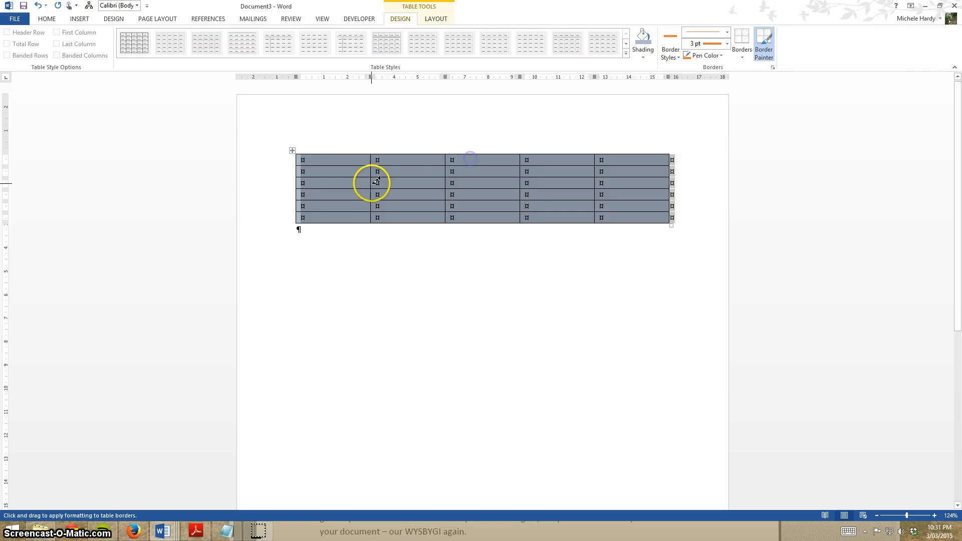
pyautogui.click(368, 274)
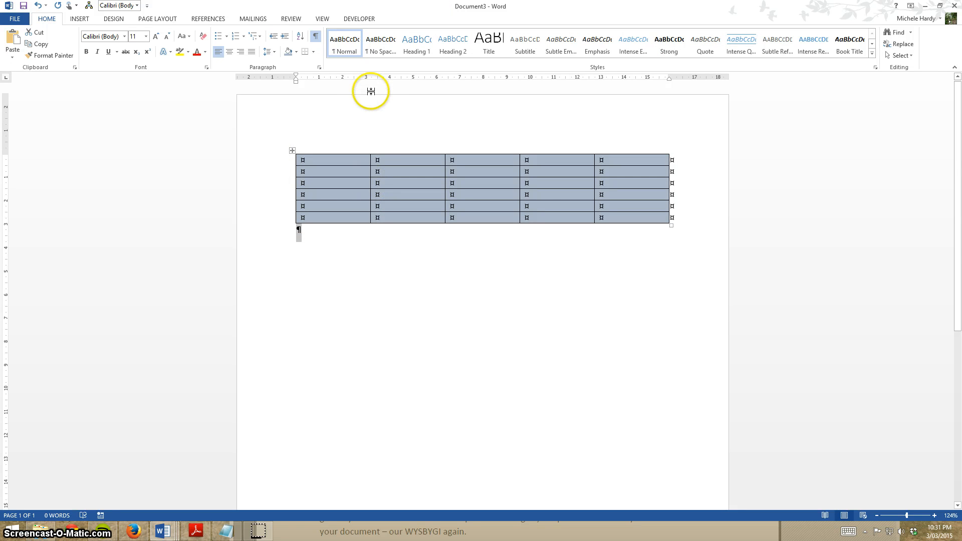
# Widen the second column by about 1.7 cm and the fourth by about 0.8 cm, and move the table's left edge inward about 0.8 cm.
pyautogui.click(362, 171)
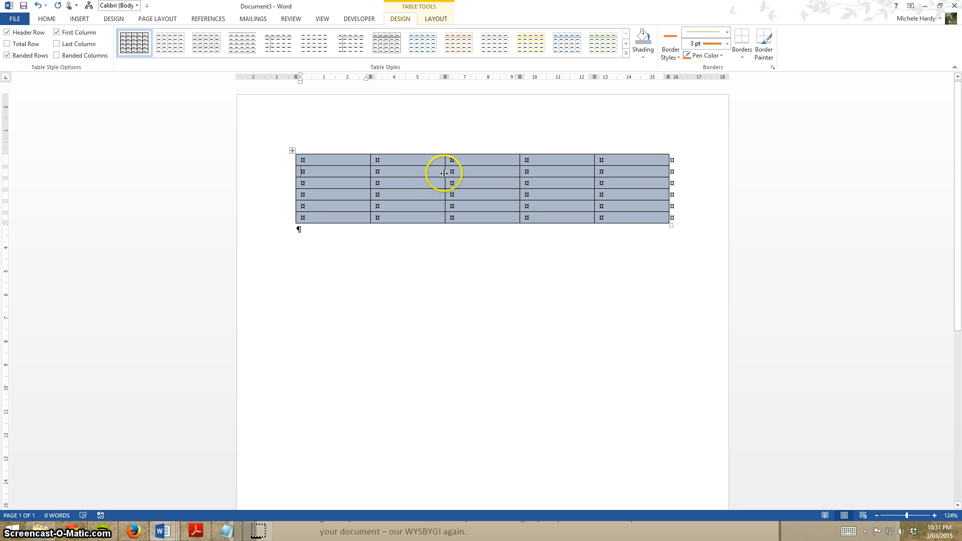
pyautogui.moveTo(444, 174); pyautogui.dragTo(485, 174)
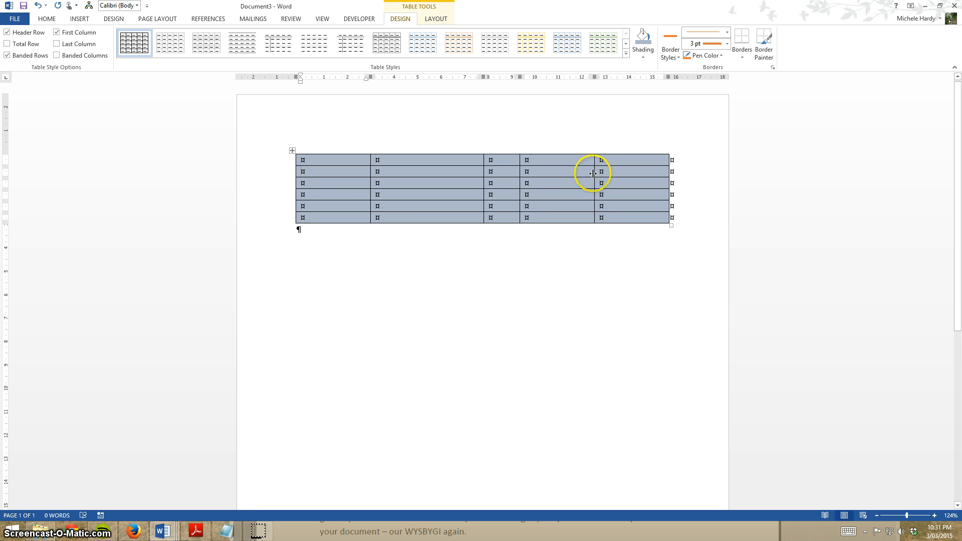
pyautogui.moveTo(592, 173); pyautogui.dragTo(612, 173)
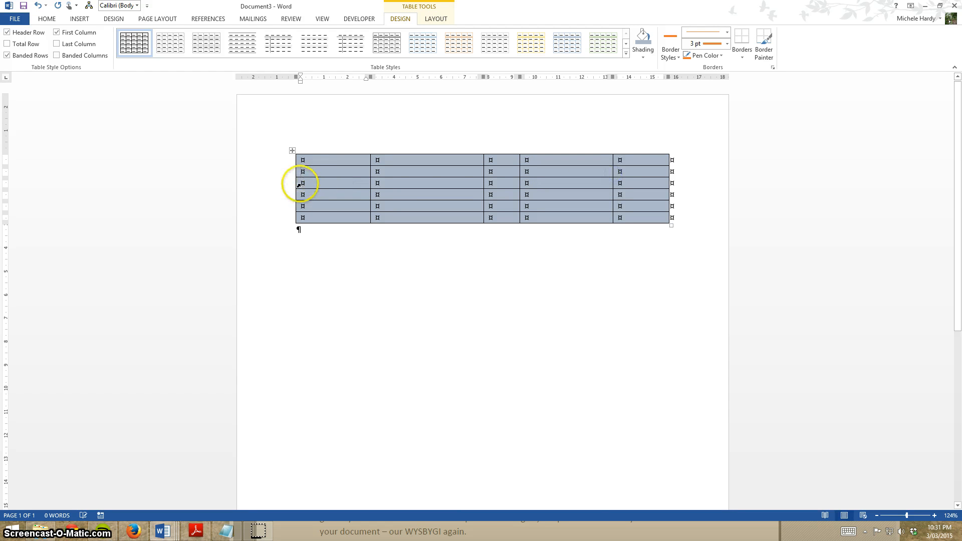
pyautogui.moveTo(295, 186)
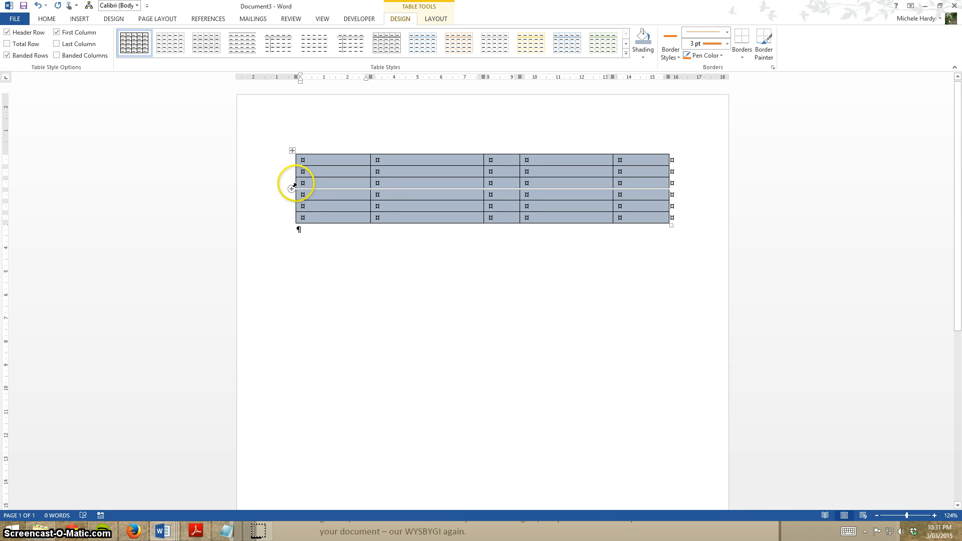
pyautogui.moveTo(295, 183); pyautogui.dragTo(314, 184)
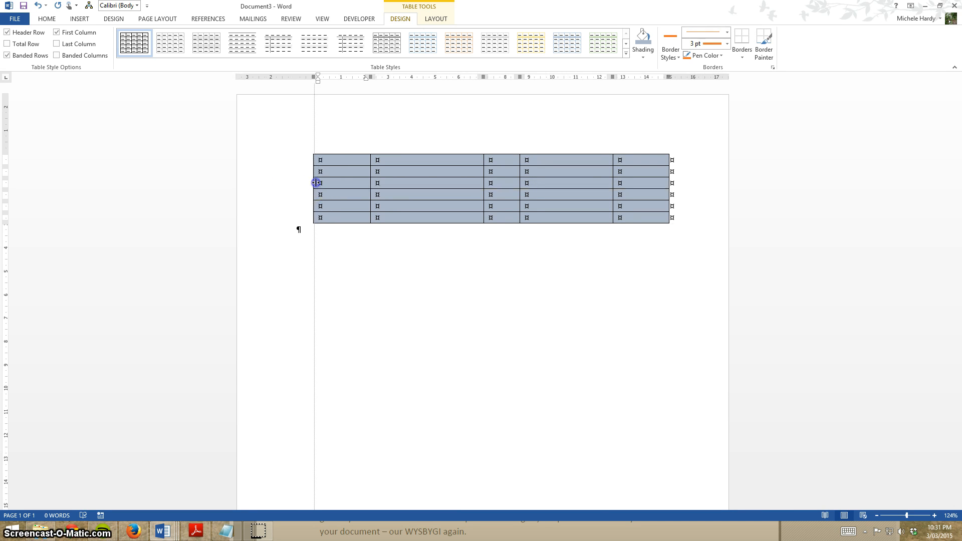
# Insert a 20-column, 5-row table with automatic fixed column width below the first one, with a blank paragraph between them and an extra one after it.
pyautogui.click(312, 229)
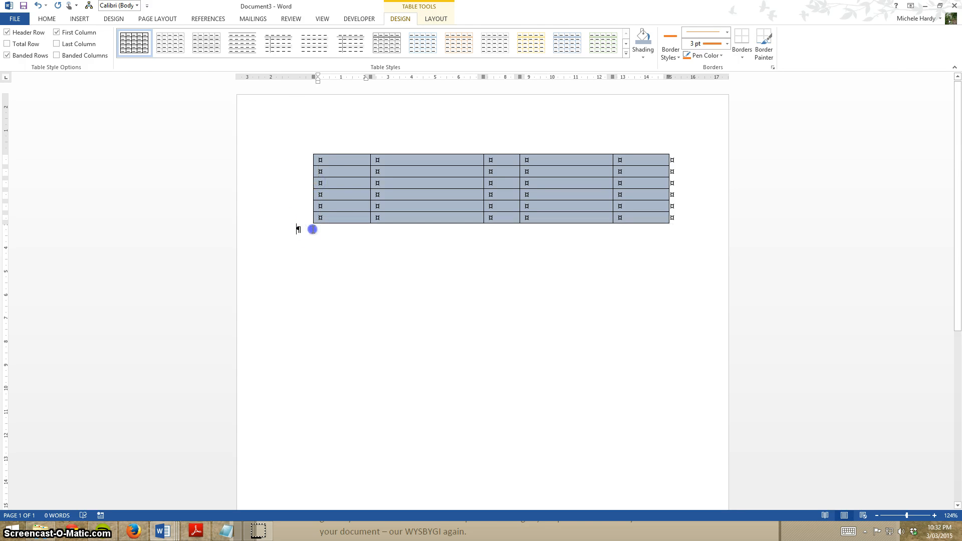
pyautogui.press('Return')
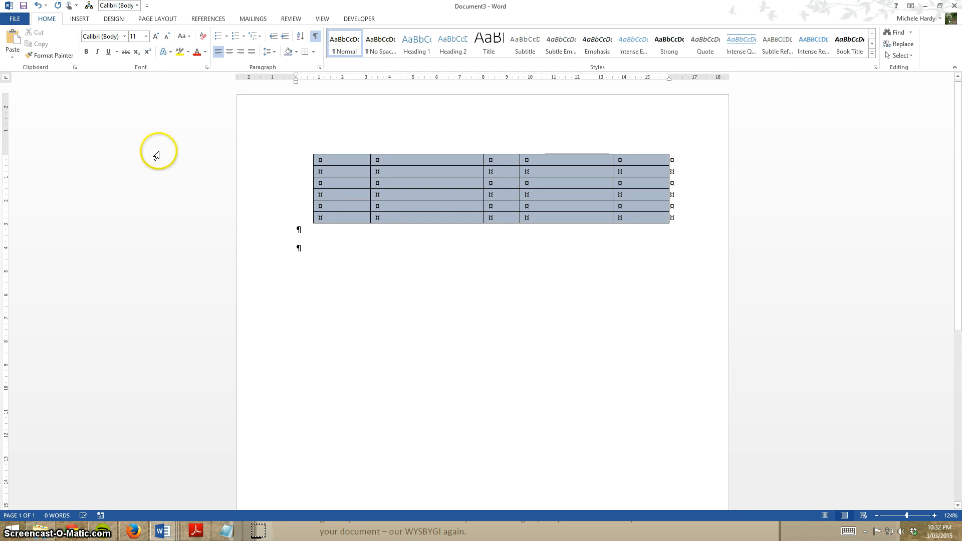
pyautogui.click(79, 19)
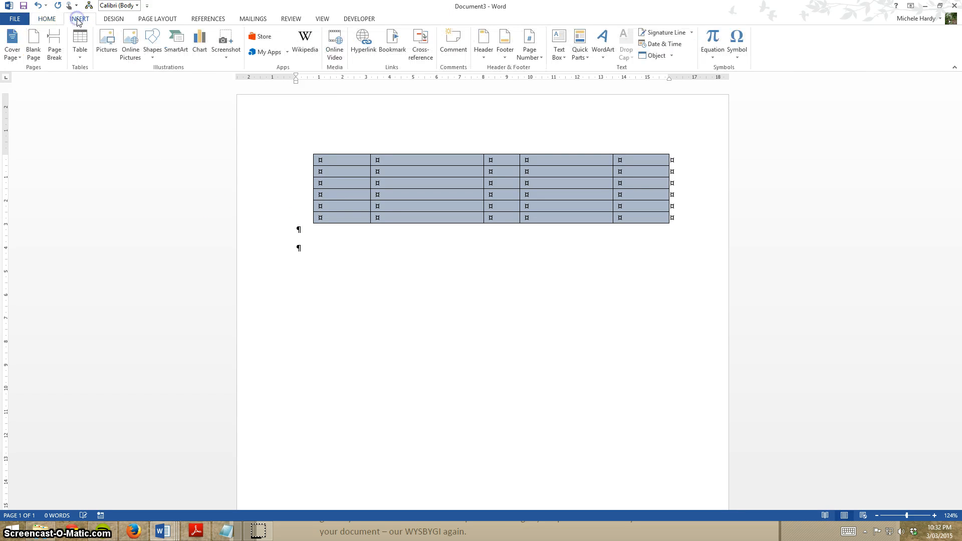
pyautogui.click(80, 57)
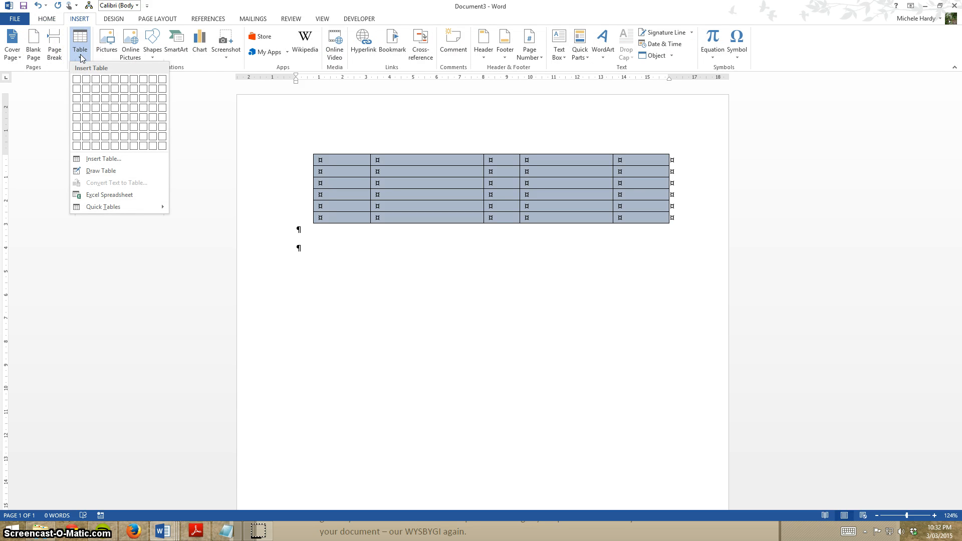
pyautogui.click(112, 158)
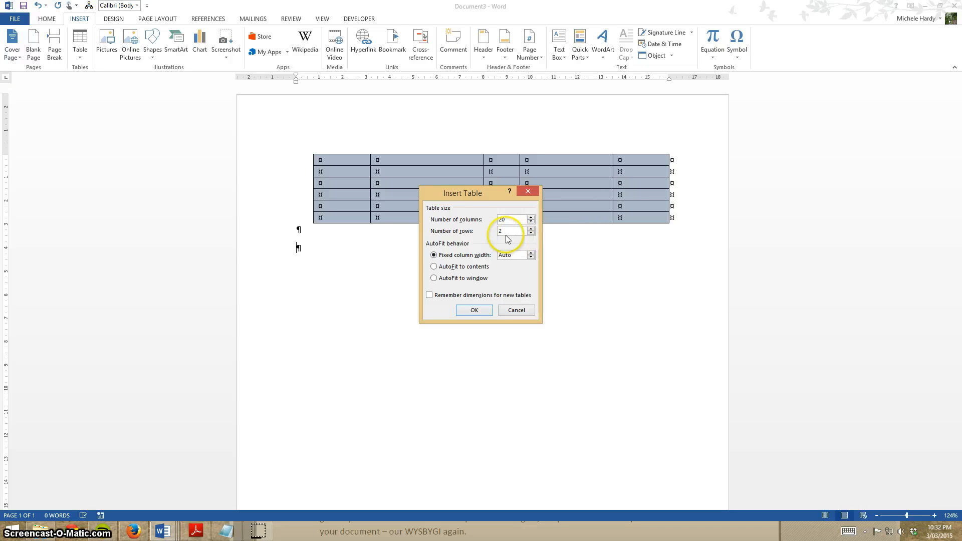
pyautogui.write('5')
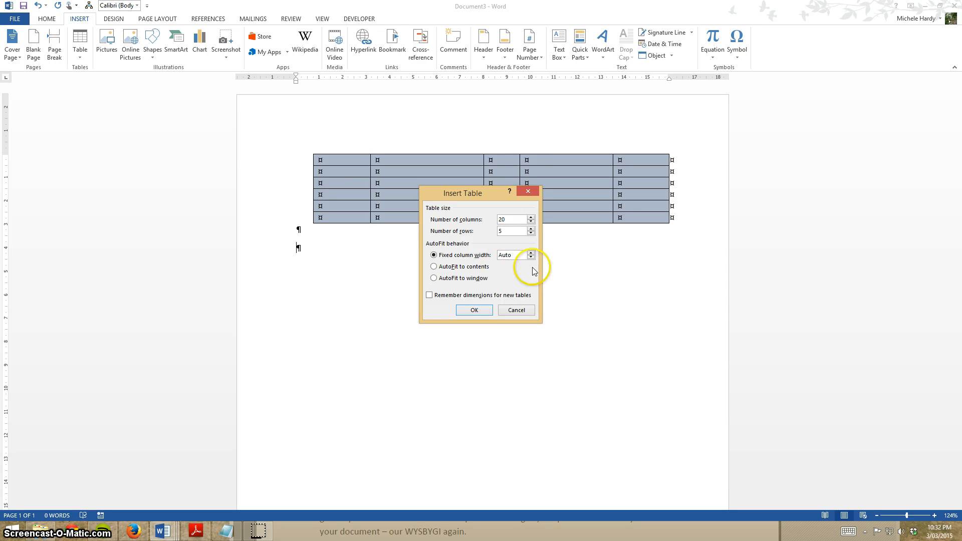
pyautogui.click(474, 311)
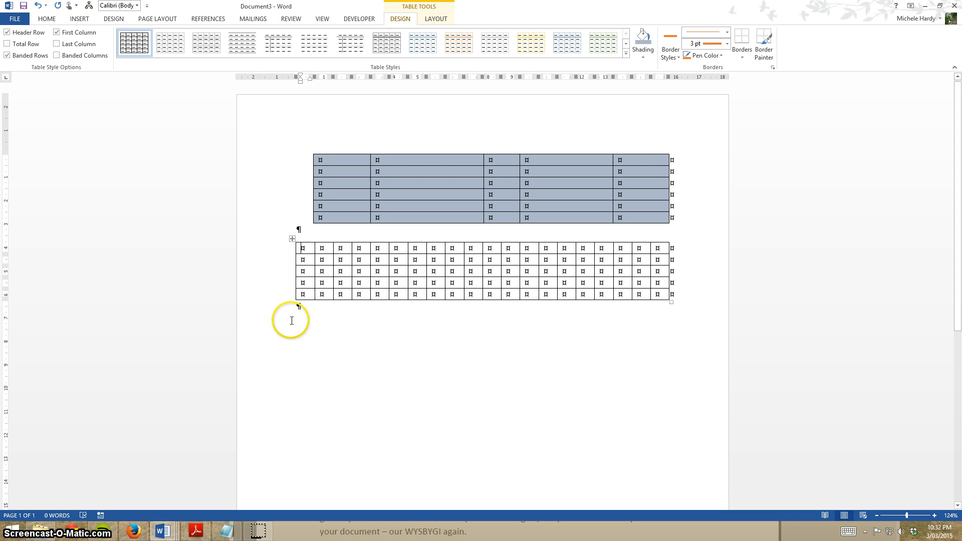
pyautogui.click(311, 308)
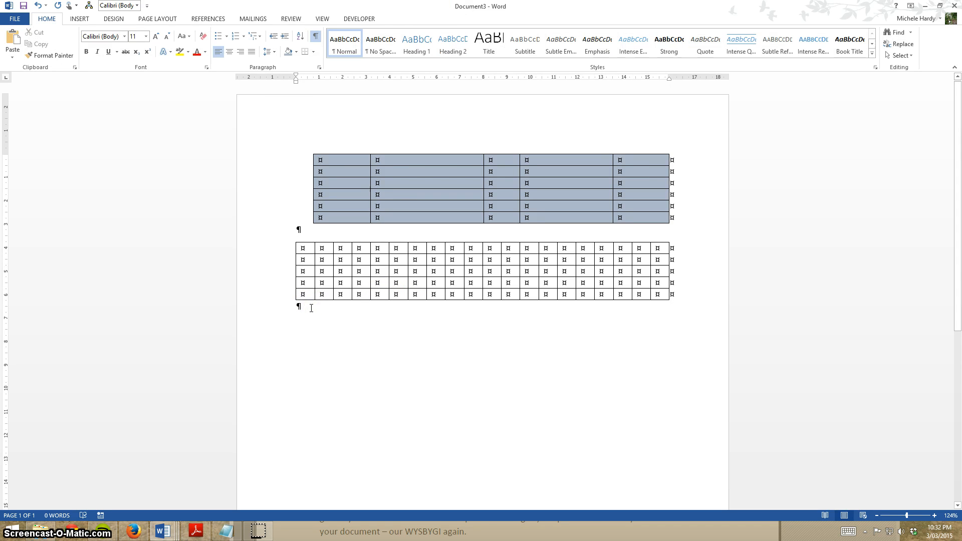
pyautogui.press('Return')
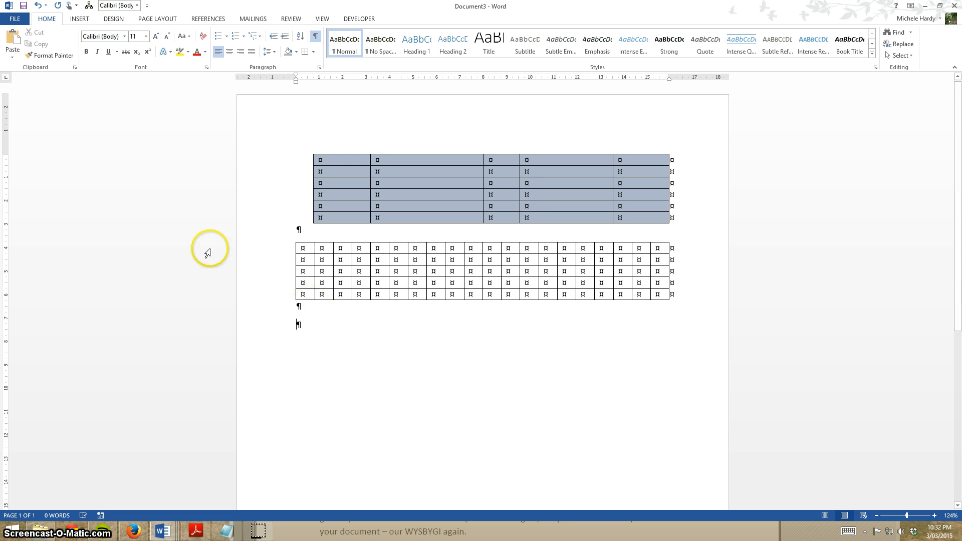
# Insert three rows above the third row of the 20-column table, plus 20 more columns to the left of its existing columns.
pyautogui.click(325, 254)
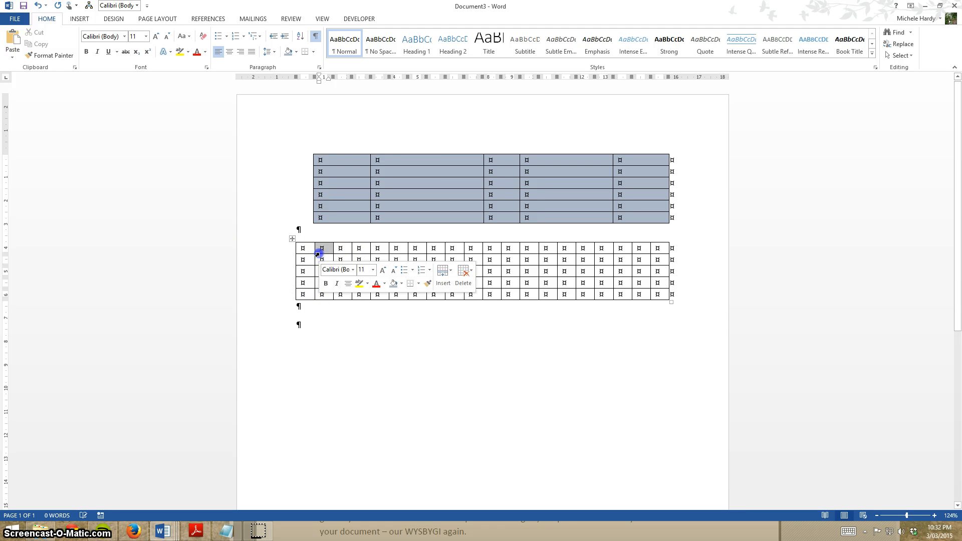
pyautogui.click(289, 236)
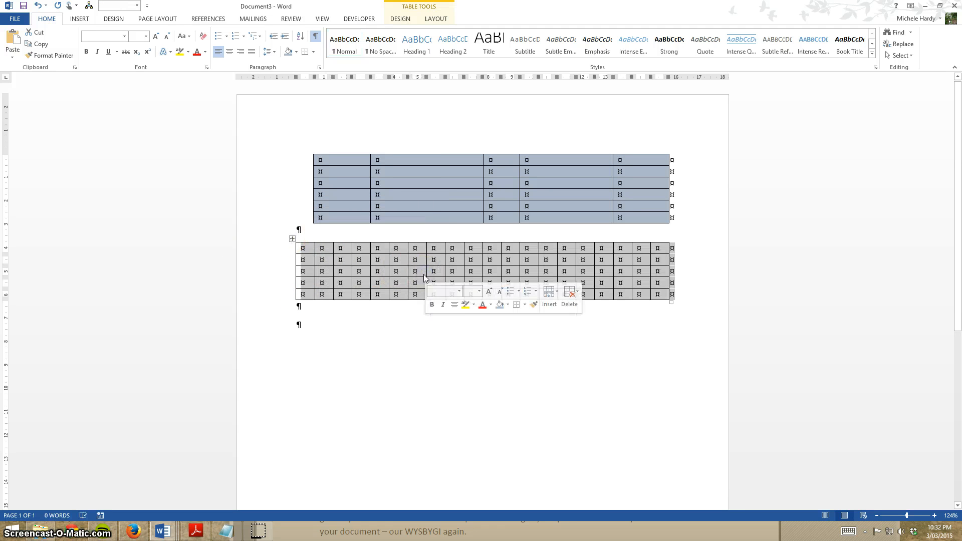
pyautogui.click(408, 336)
pyautogui.click(440, 273)
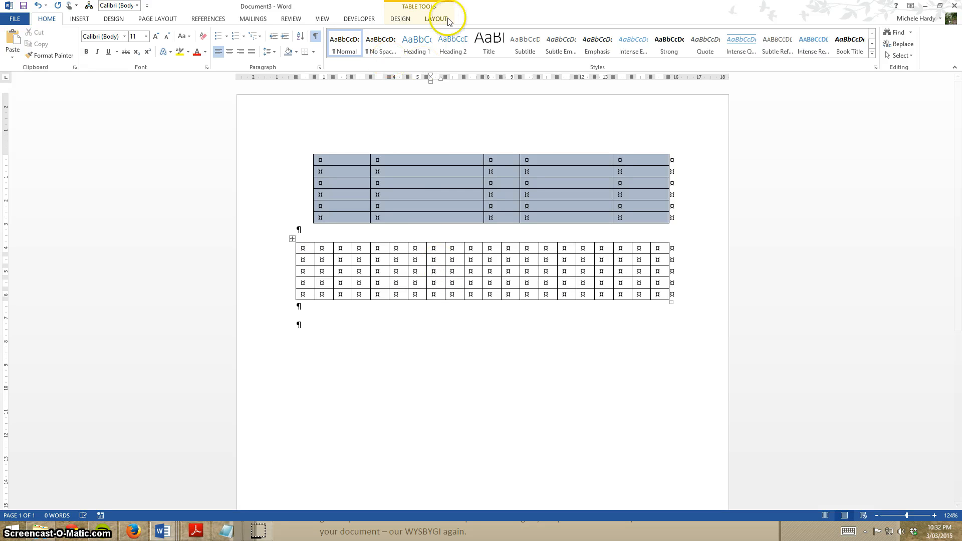
pyautogui.click(400, 18)
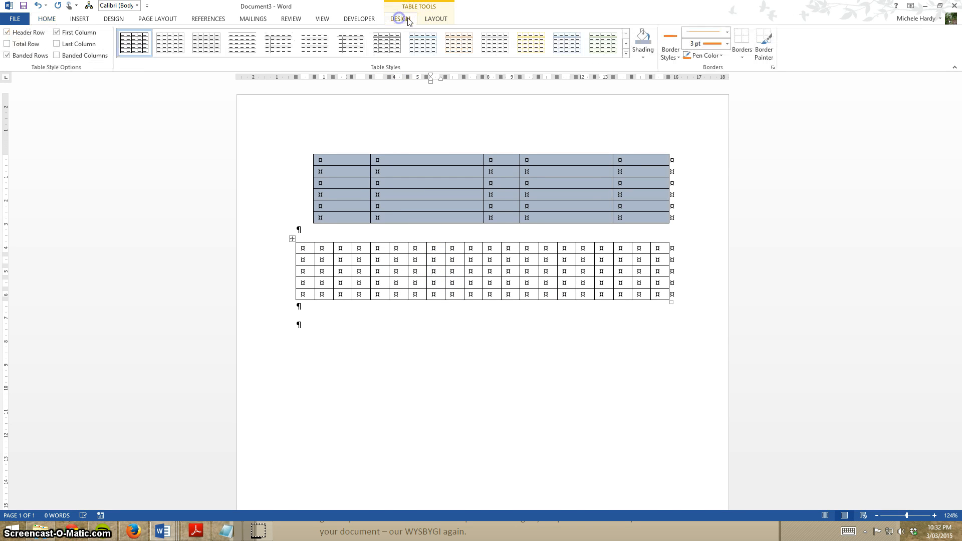
pyautogui.click(443, 20)
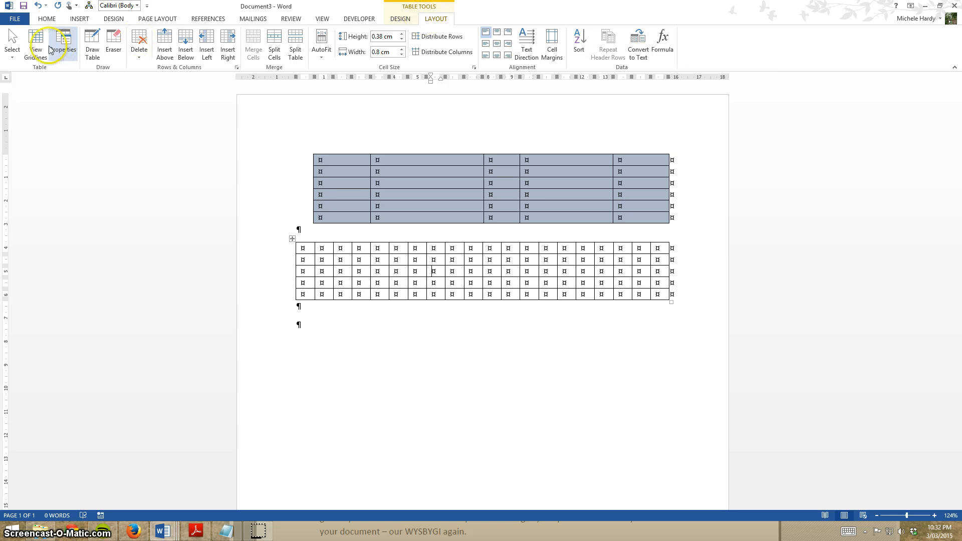
pyautogui.click(169, 36)
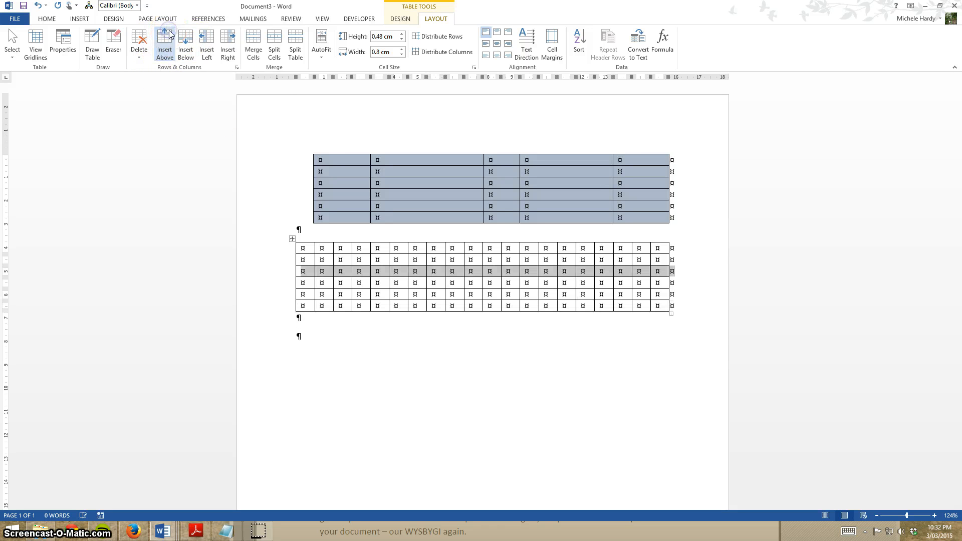
pyautogui.click(170, 35)
pyautogui.click(170, 35)
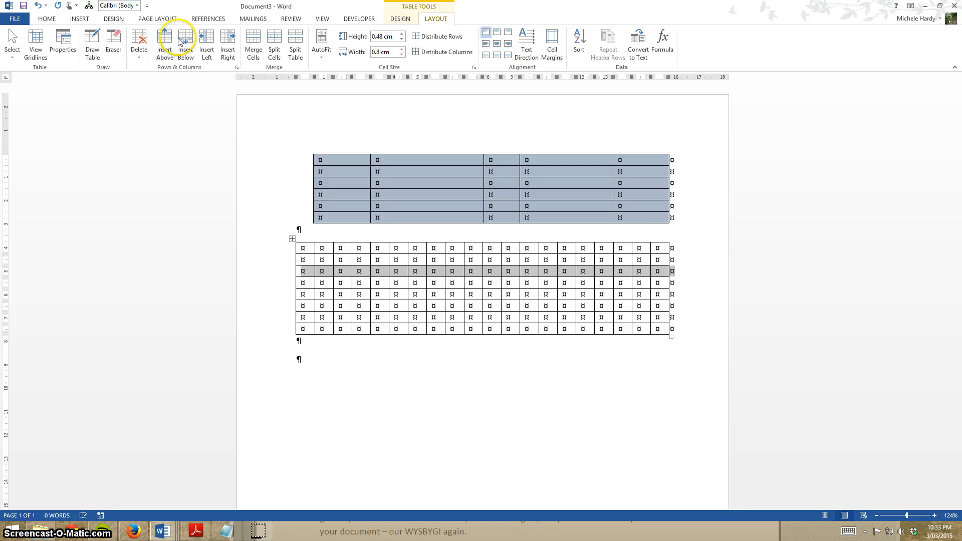
pyautogui.click(206, 49)
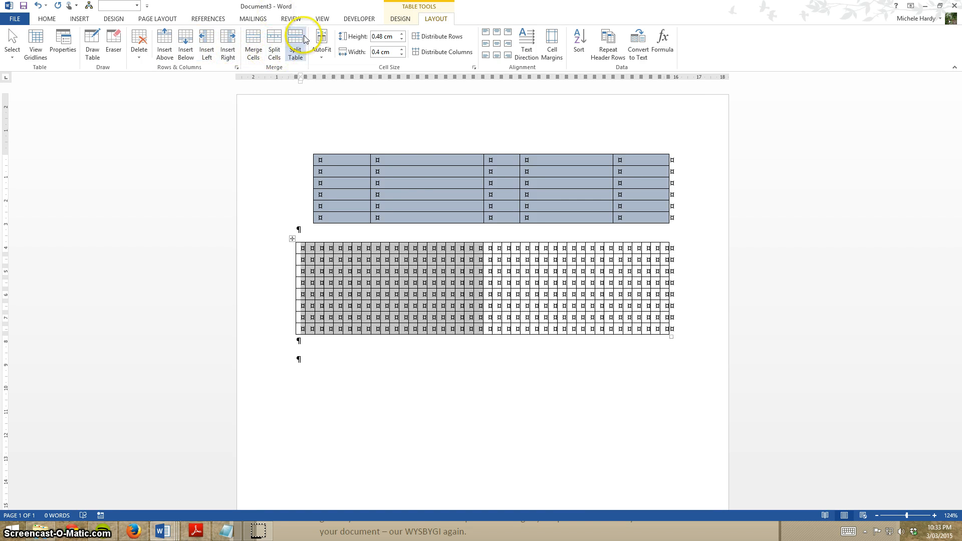
pyautogui.click(546, 269)
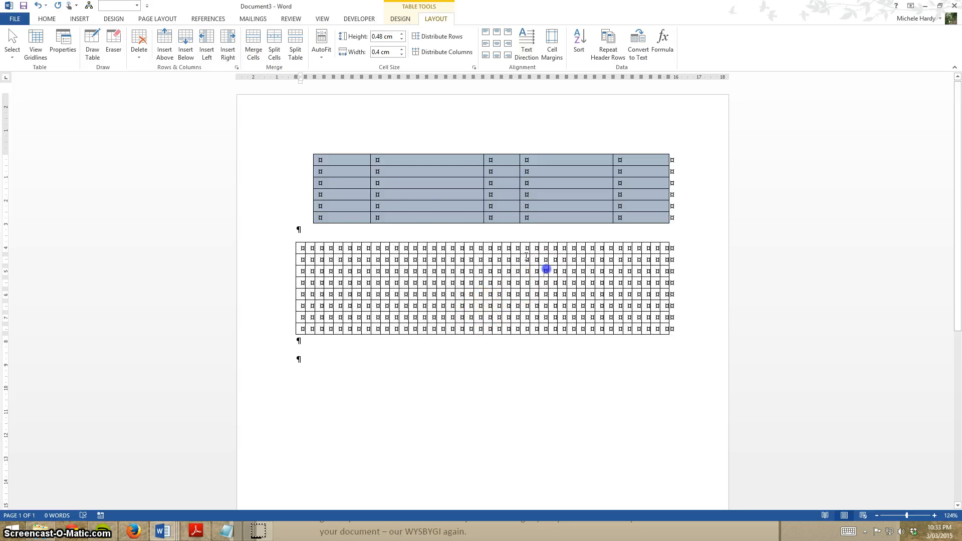
# Merge the second and third cells in the third row of the shaded table.
pyautogui.click(378, 182)
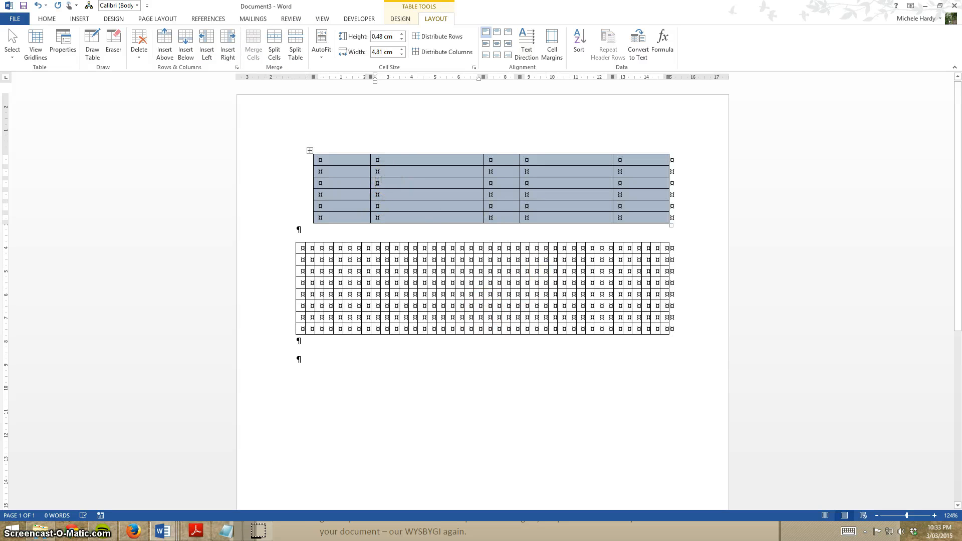
pyautogui.click(374, 184)
pyautogui.moveTo(507, 181); pyautogui.dragTo(507, 180)
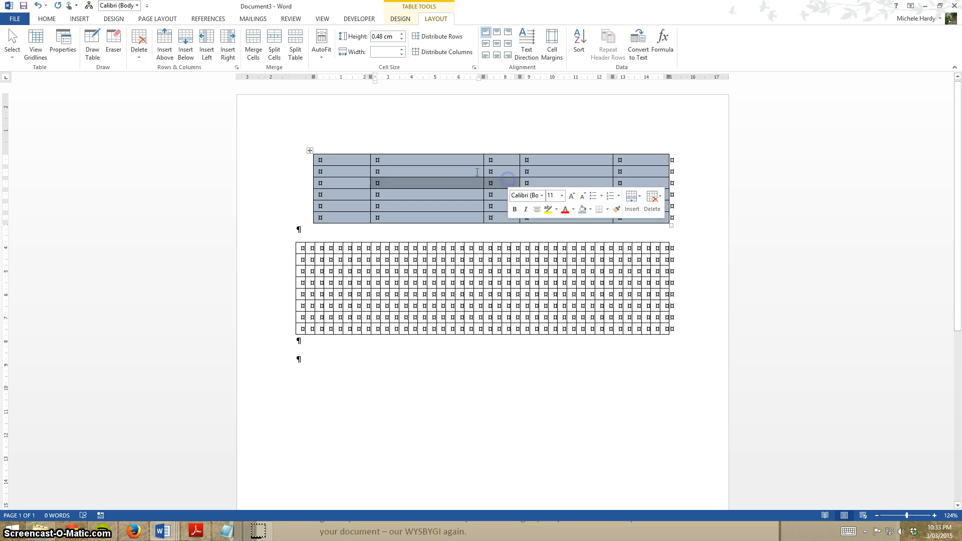
pyautogui.click(259, 39)
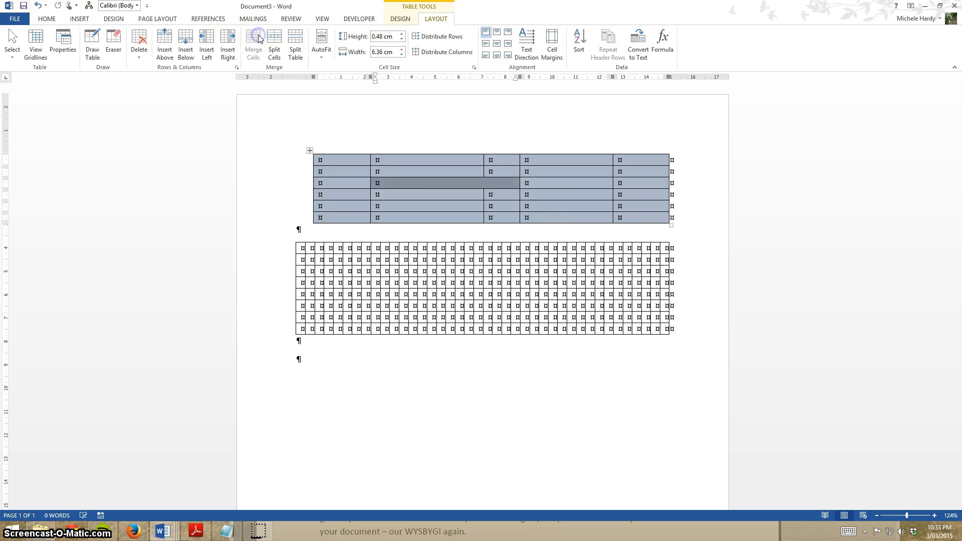
# Enter "dsfisdkhfksdhfksdfksdahfsdkjfksd" in the merged cell and split the fourth cell of the second row into 2 columns and 1 row.
pyautogui.click(545, 203)
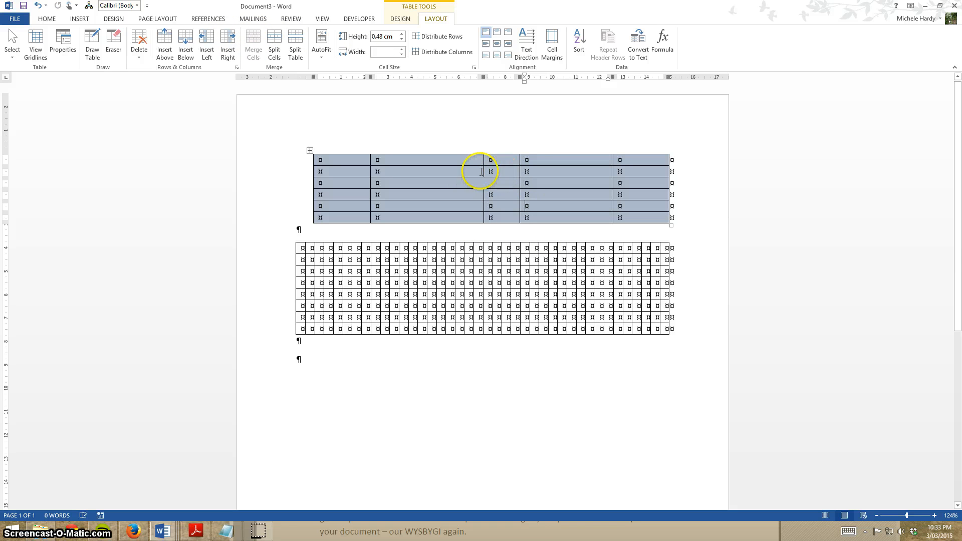
pyautogui.click(445, 177)
pyautogui.write('dsfisdkhfksdhfksdfksdahfsdkjfksd')
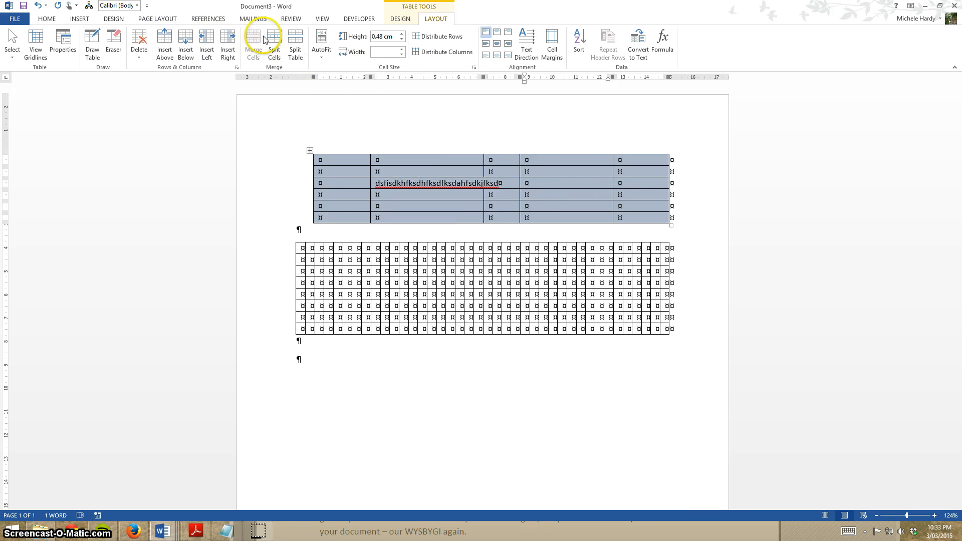
pyautogui.click(275, 49)
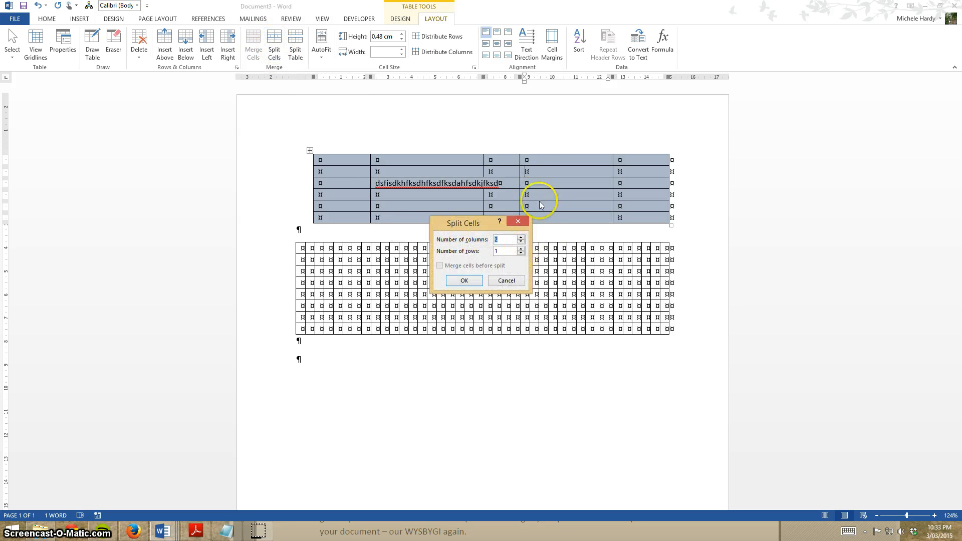
pyautogui.click(464, 281)
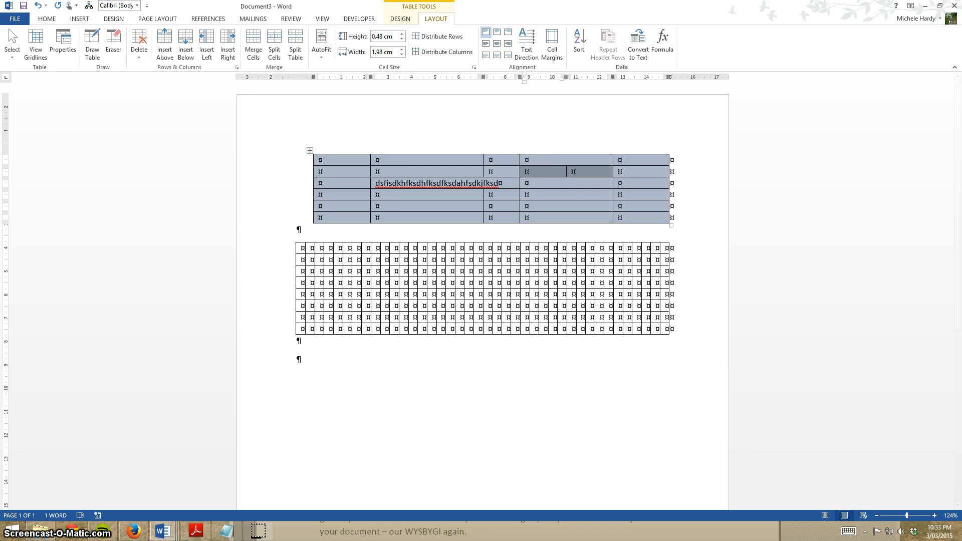
# Draw a single-cell table outline about 15.3 cm wide and 4.4 cm high in the blank paragraph below the second table.
pyautogui.click(318, 365)
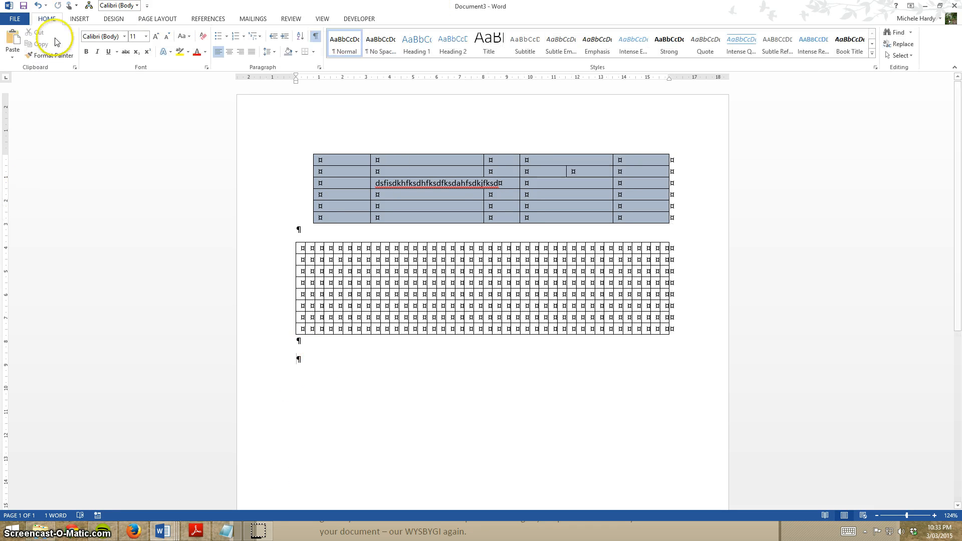
pyautogui.click(79, 20)
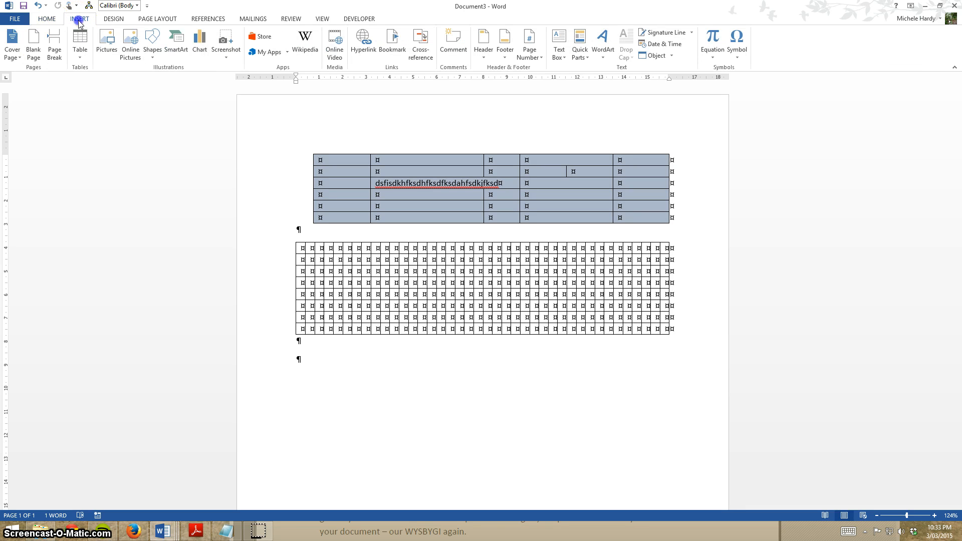
pyautogui.click(82, 56)
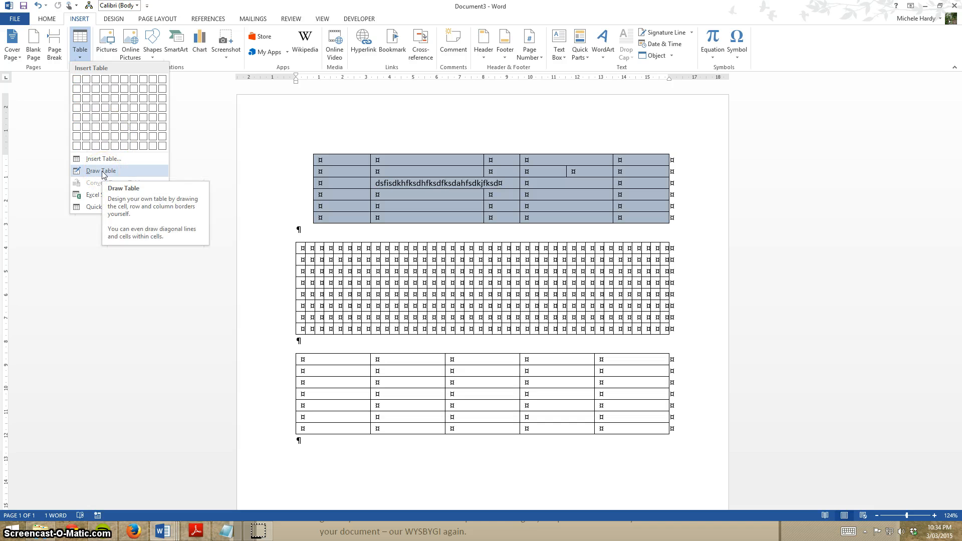
pyautogui.click(98, 173)
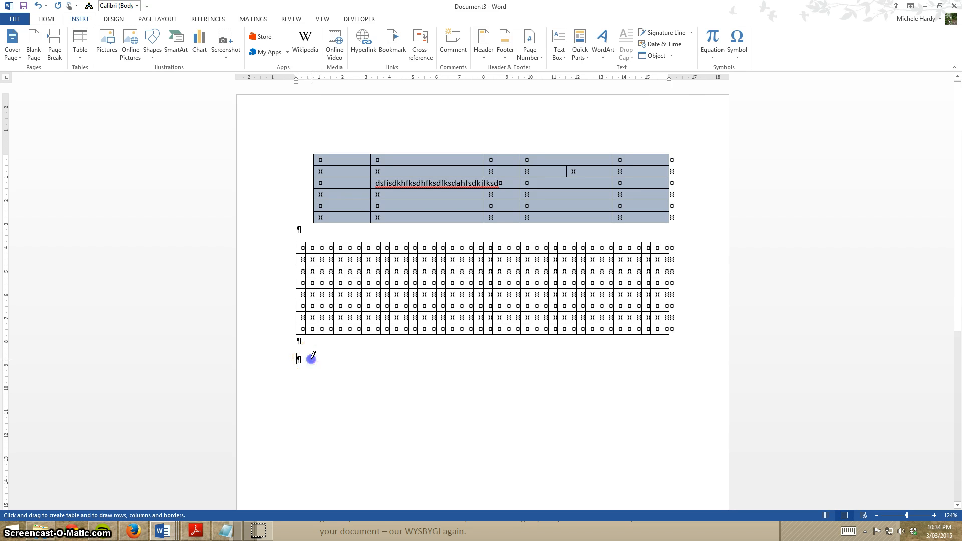
pyautogui.moveTo(311, 357)
pyautogui.mouseDown()
pyautogui.moveTo(571, 415)
pyautogui.moveTo(670, 460)
pyautogui.mouseUp()
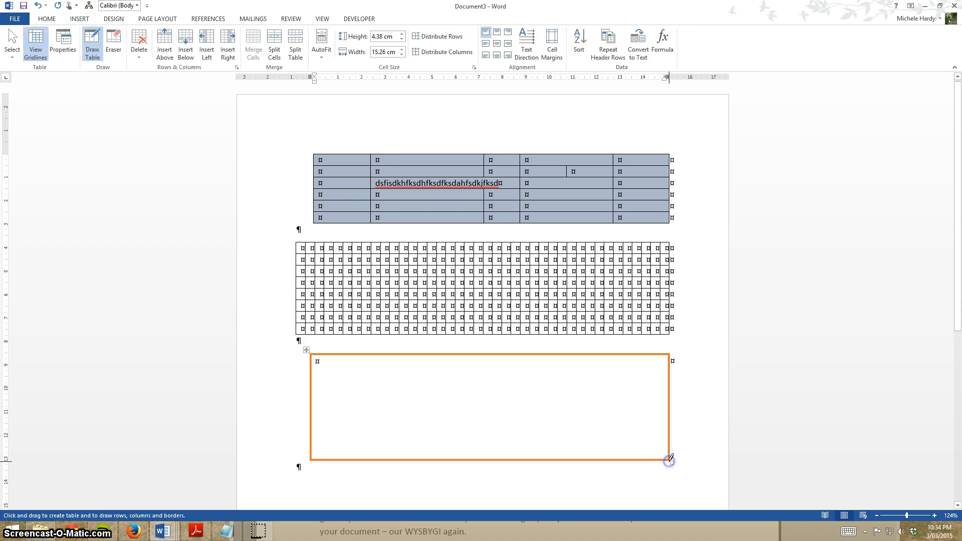
# Set the border pen to standard purple with a thin-and-thick double line style at 3 pt.
pyautogui.scroll(-1, 702, 299)
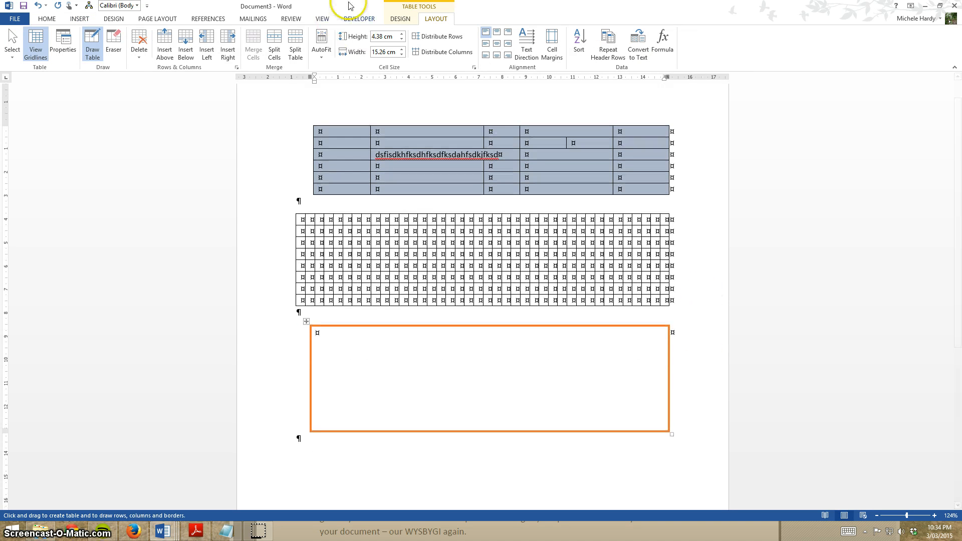
pyautogui.click(400, 20)
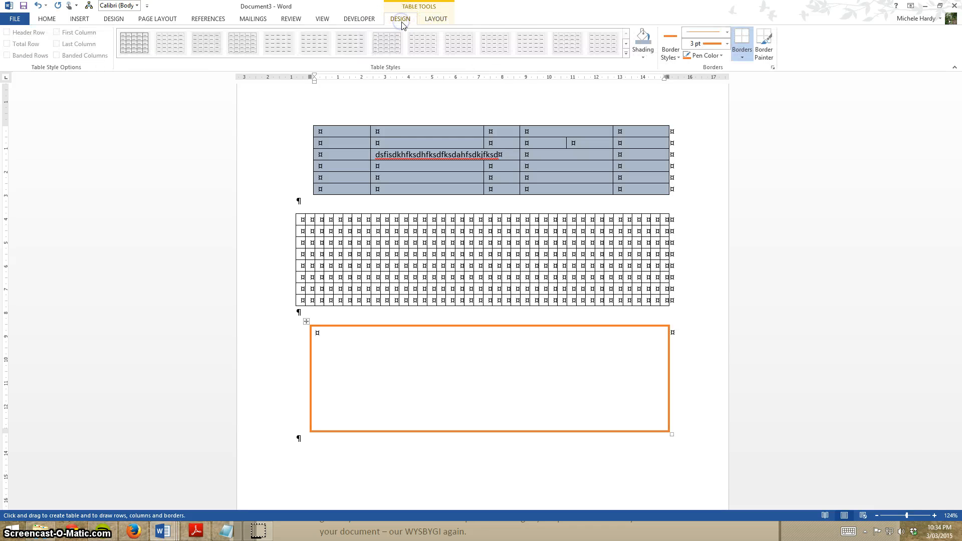
pyautogui.click(722, 56)
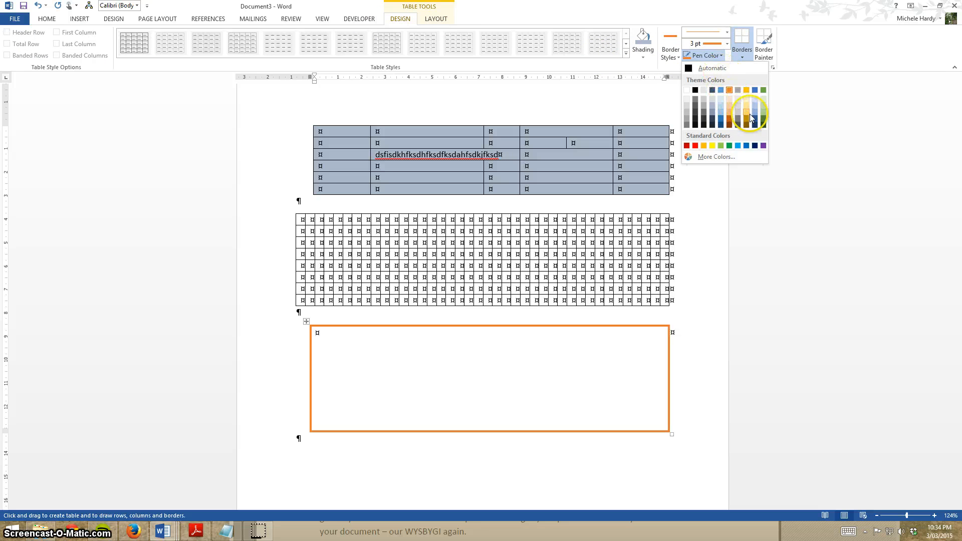
pyautogui.click(763, 146)
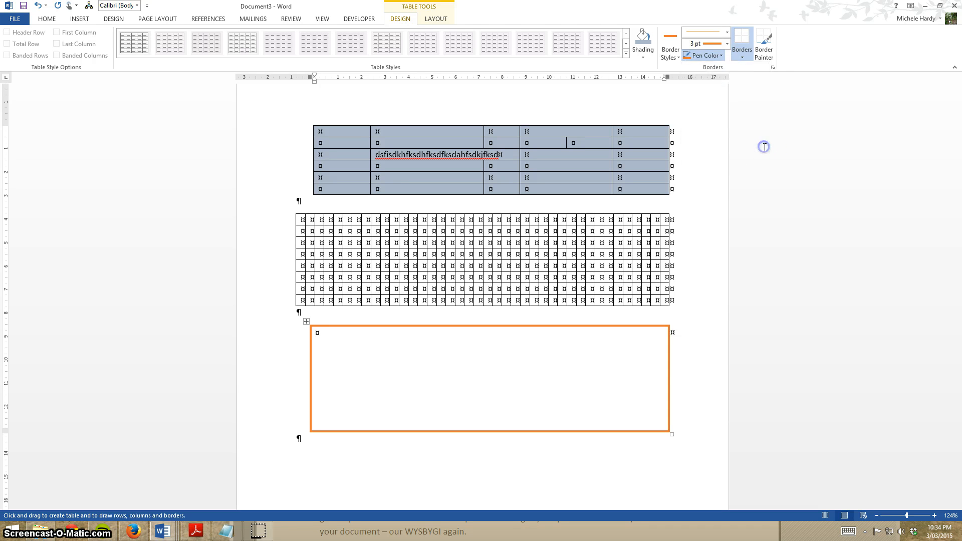
pyautogui.click(728, 44)
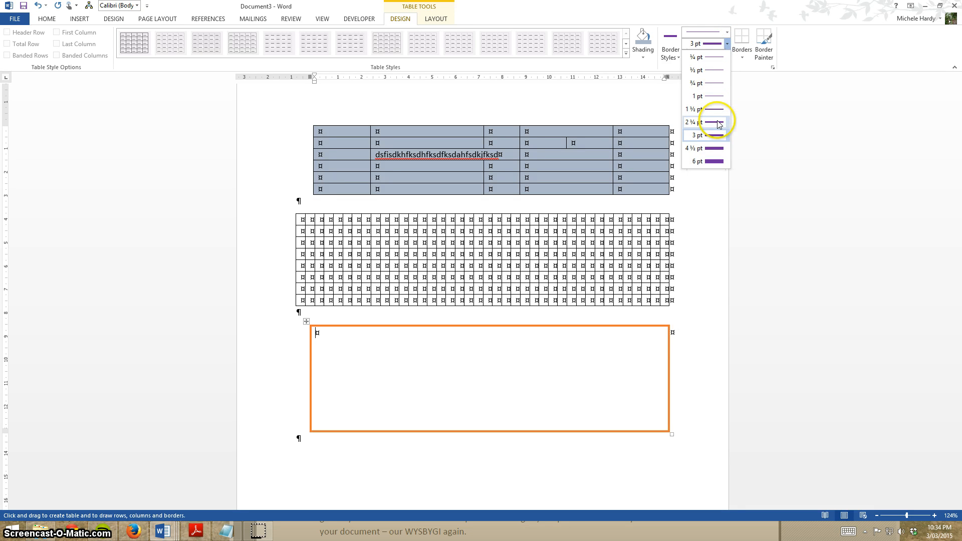
pyautogui.click(719, 122)
pyautogui.click(727, 33)
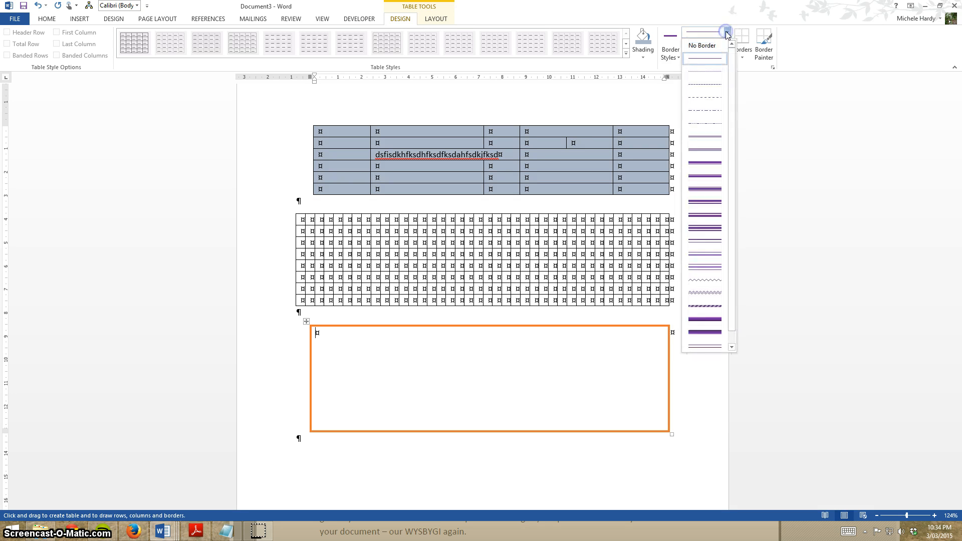
pyautogui.click(715, 215)
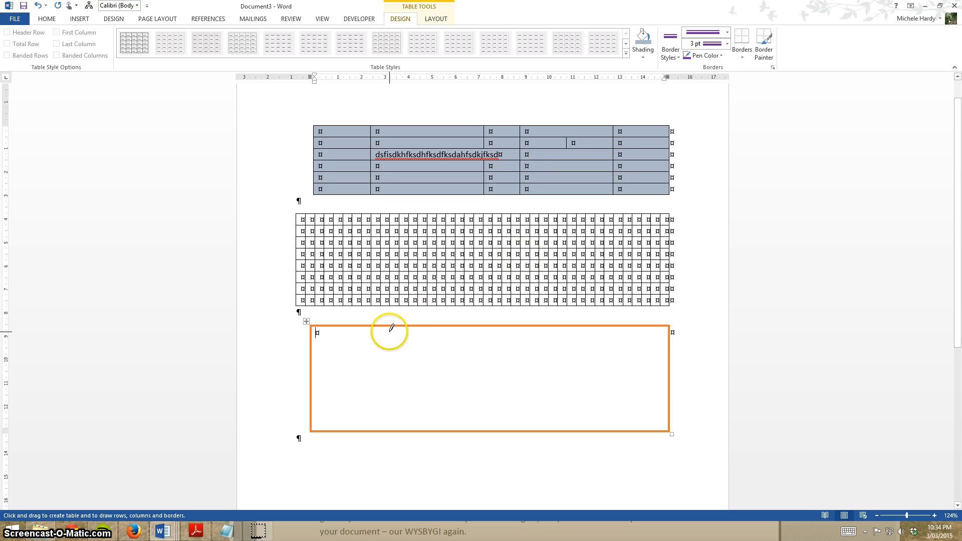
# Draw column dividers in the outlined table, making columns about 3.5, 5.7 and 2.8 cm wide, plus a narrow nested box in the second column.
pyautogui.moveTo(392, 327); pyautogui.dragTo(394, 357)
pyautogui.moveTo(401, 416); pyautogui.dragTo(401, 428)
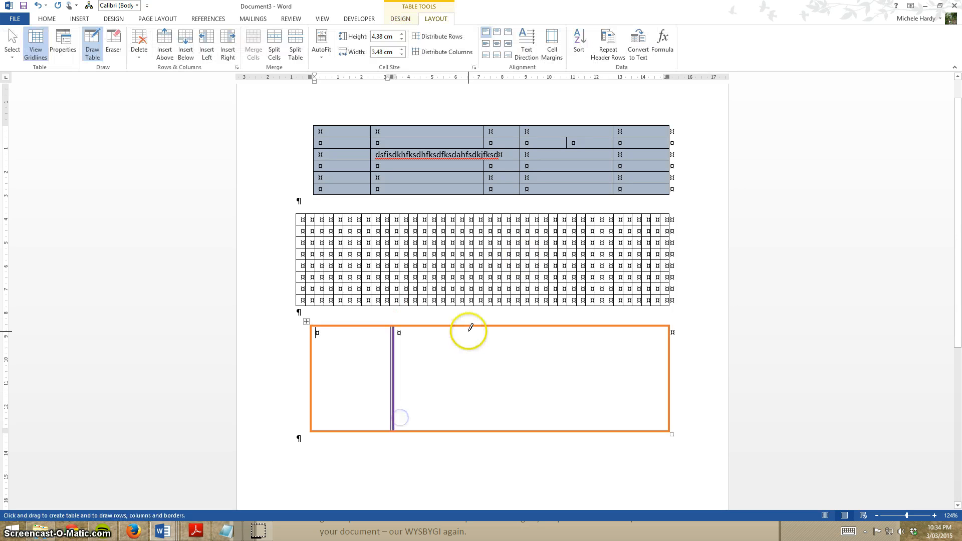
pyautogui.moveTo(471, 326); pyautogui.dragTo(478, 432)
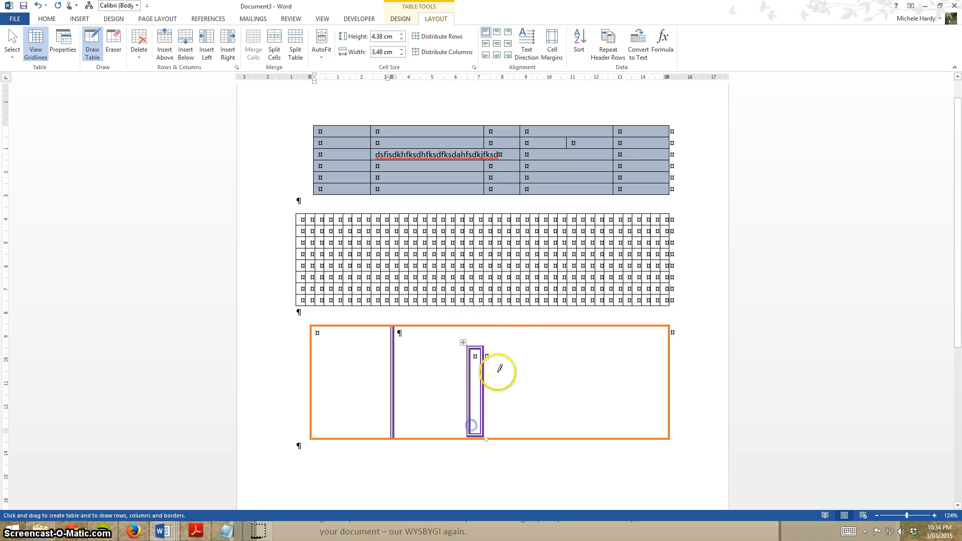
pyautogui.moveTo(526, 326); pyautogui.dragTo(531, 380)
pyautogui.moveTo(532, 426); pyautogui.dragTo(532, 432)
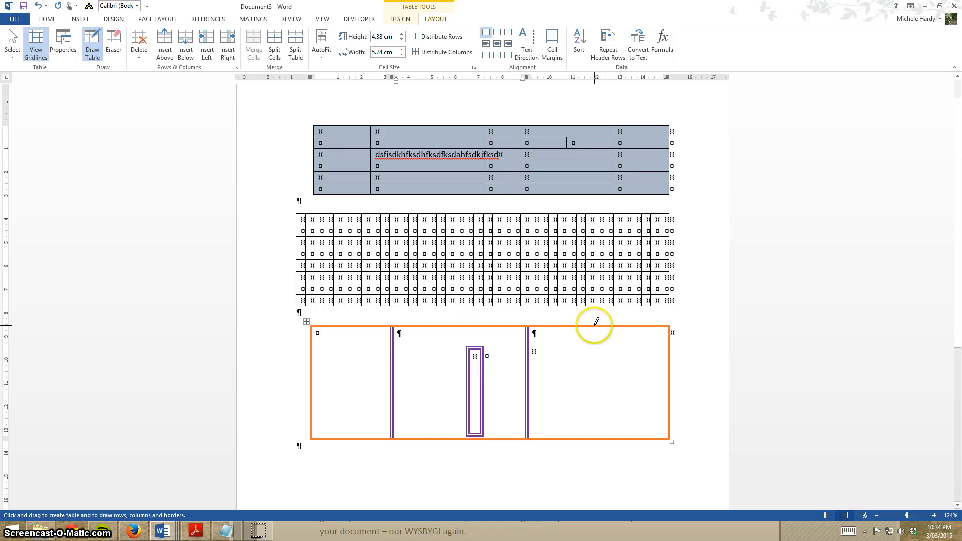
pyautogui.moveTo(594, 327); pyautogui.dragTo(599, 379)
pyautogui.moveTo(603, 424); pyautogui.dragTo(603, 425)
# Draw two row dividers in the third column and one in each other column, plus a short vertical divider in the second column's upper cell.
pyautogui.moveTo(532, 370); pyautogui.dragTo(581, 368)
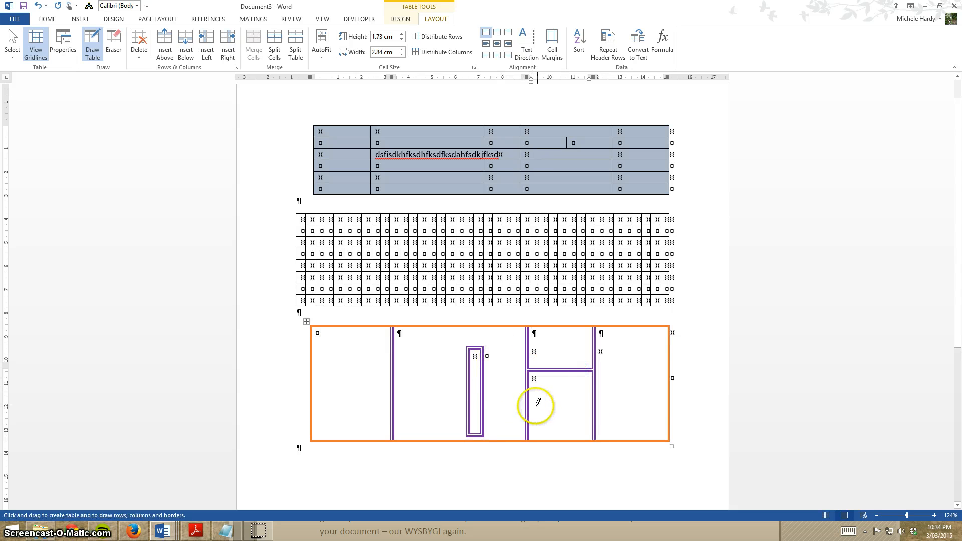
pyautogui.moveTo(535, 399)
pyautogui.mouseDown()
pyautogui.moveTo(587, 404)
pyautogui.moveTo(654, 382)
pyautogui.mouseUp()
pyautogui.moveTo(395, 360); pyautogui.dragTo(467, 365)
pyautogui.moveTo(443, 323); pyautogui.dragTo(441, 365)
pyautogui.moveTo(309, 365); pyautogui.dragTo(391, 365)
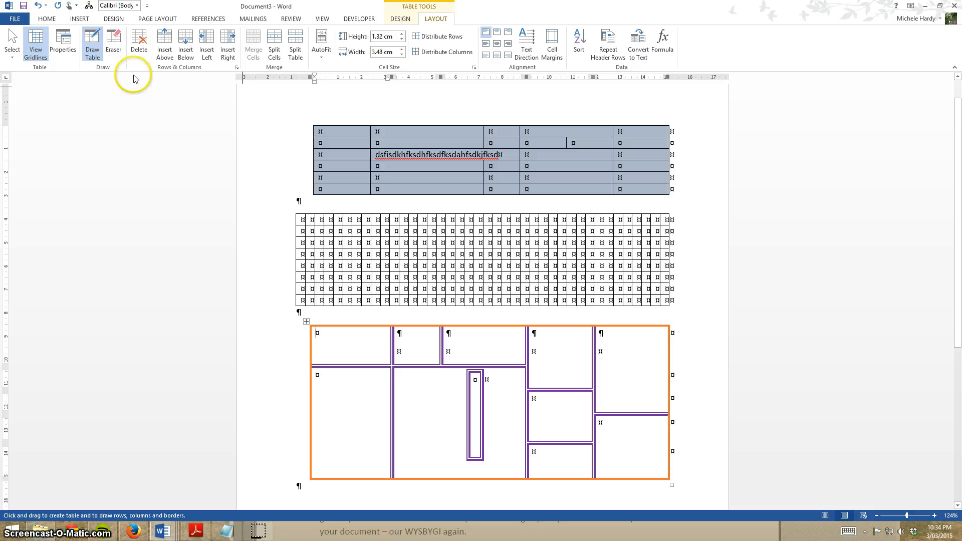
# Erase the divider between the first two upper cells, the third column's upper row divider, and the nested box in the drawn table.
pyautogui.click(113, 42)
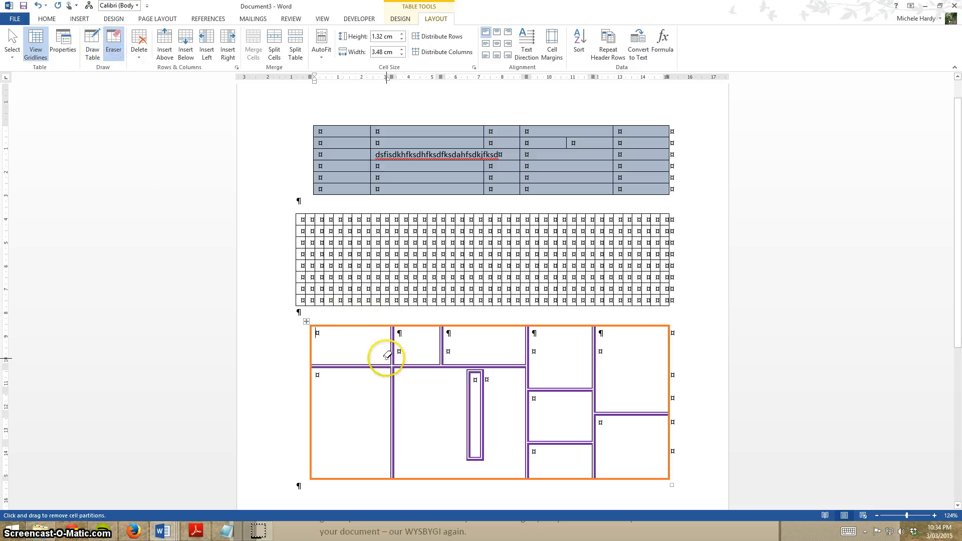
pyautogui.click(565, 389)
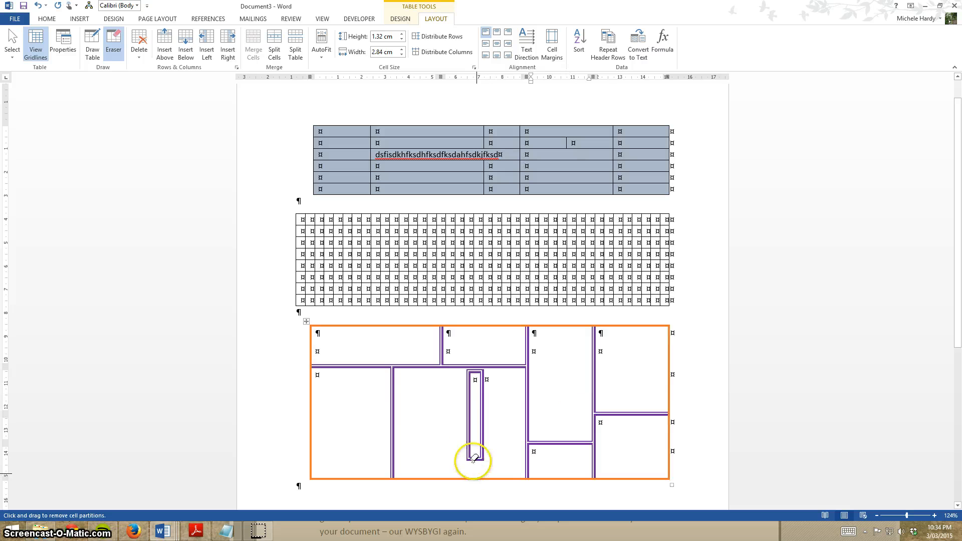
pyautogui.moveTo(469, 422); pyautogui.dragTo(468, 421)
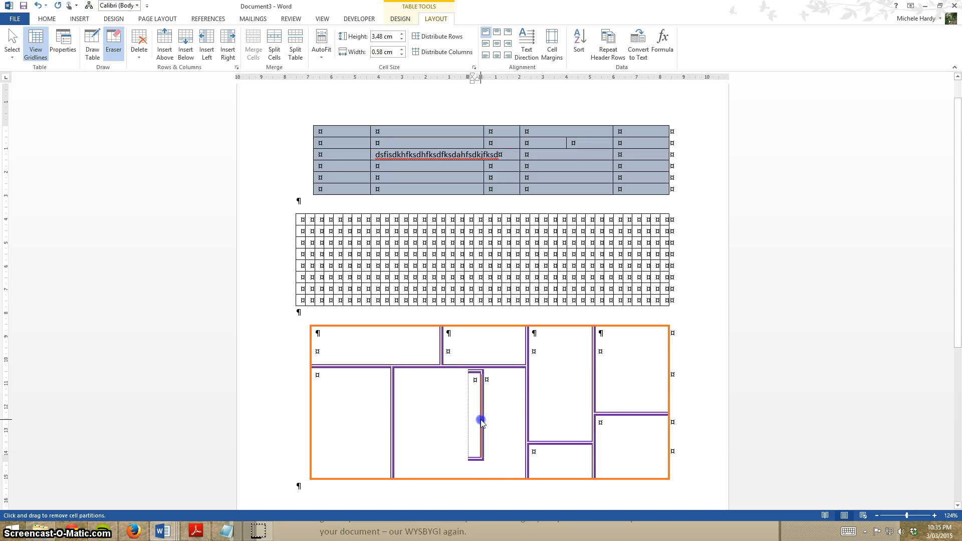
pyautogui.click(475, 457)
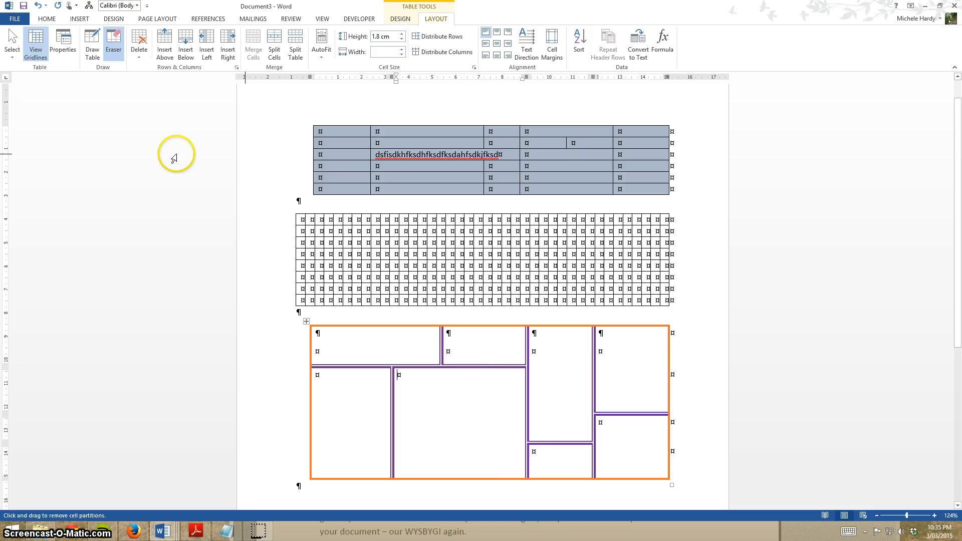
# Set the border pen to light gold and draw a vertical divider in the second column's lower cell, about 3 cm from its left edge.
pyautogui.click(92, 45)
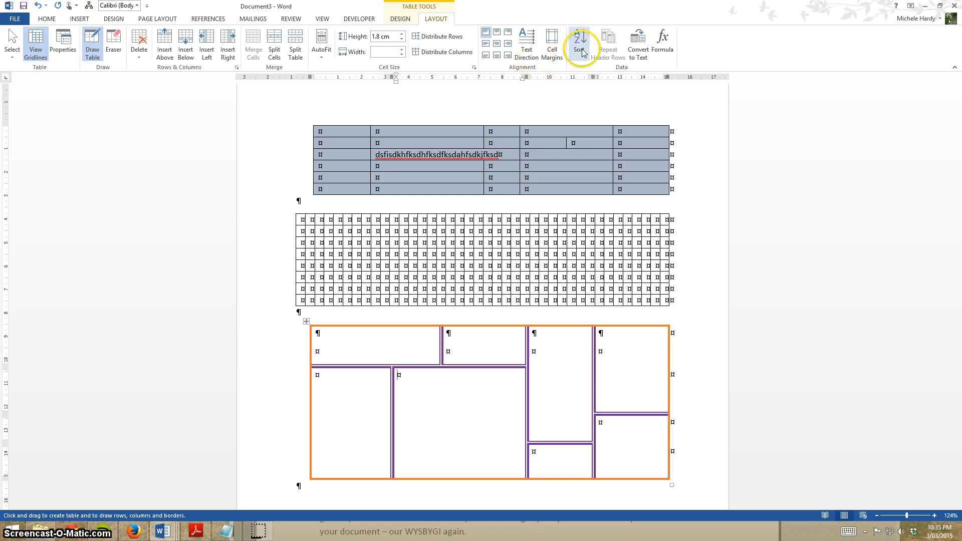
pyautogui.click(398, 19)
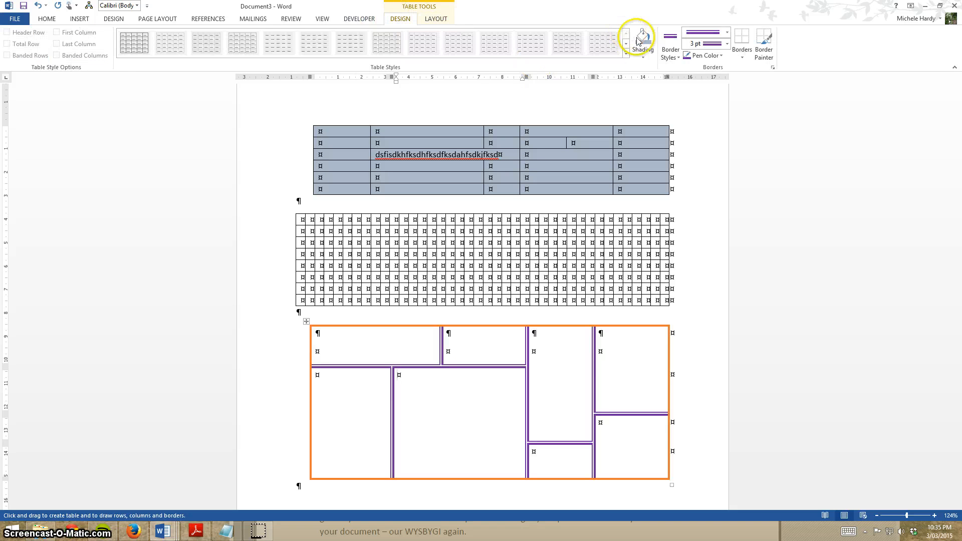
pyautogui.click(720, 56)
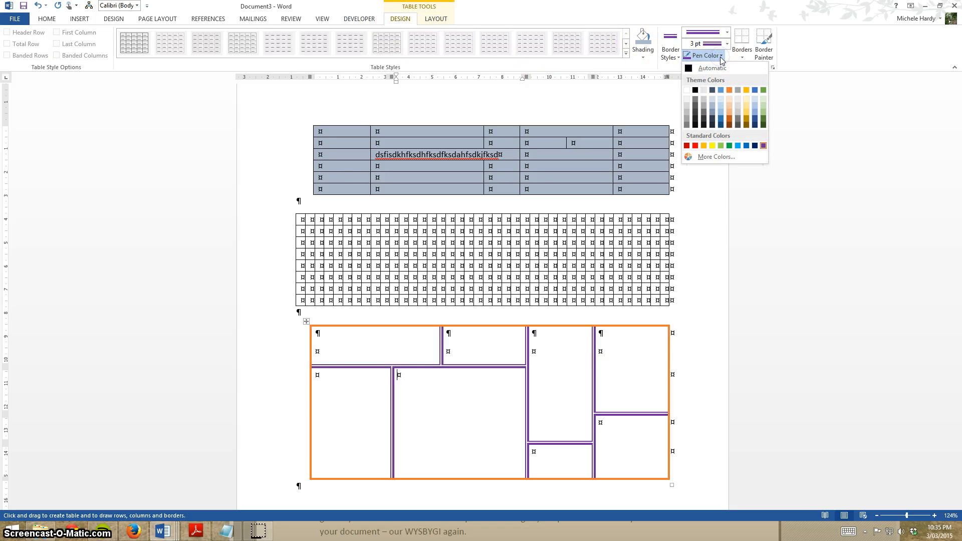
pyautogui.click(746, 111)
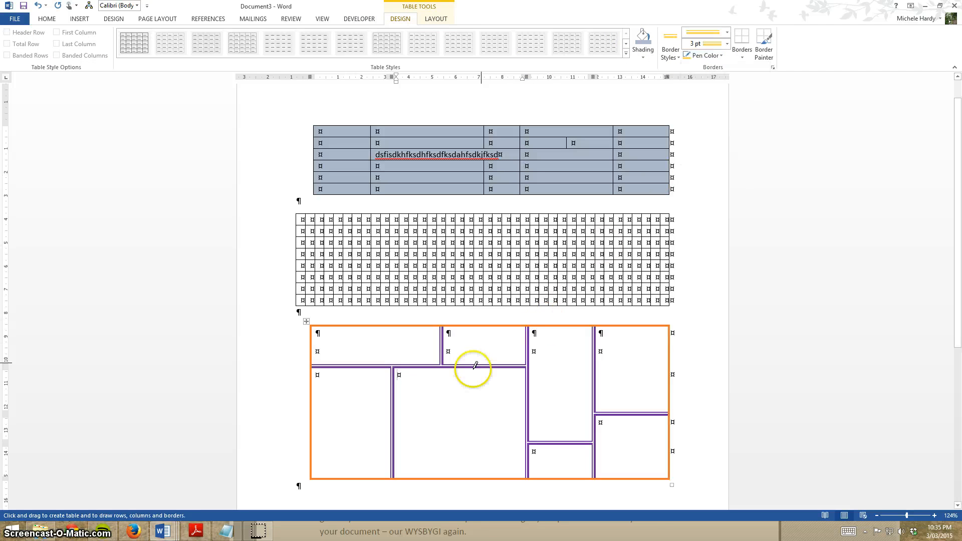
pyautogui.moveTo(466, 369); pyautogui.dragTo(465, 436)
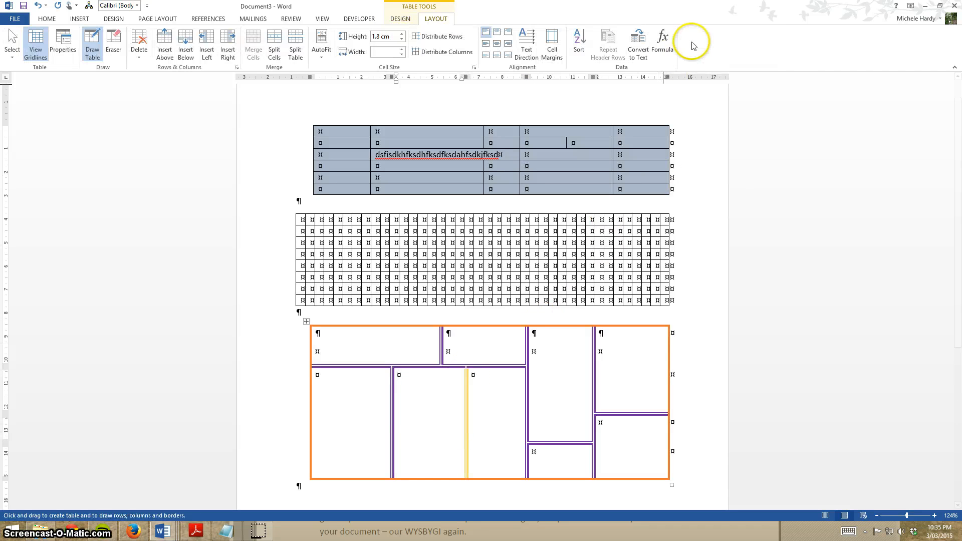
# Apply the gold 3 pt border to the bottom edge of the cell left of the gold divider.
pyautogui.click(400, 20)
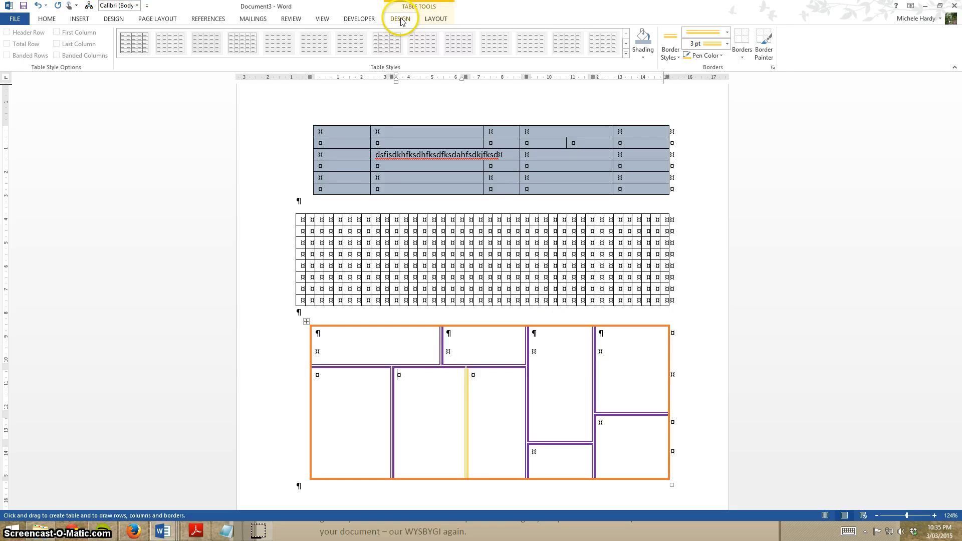
pyautogui.click(732, 46)
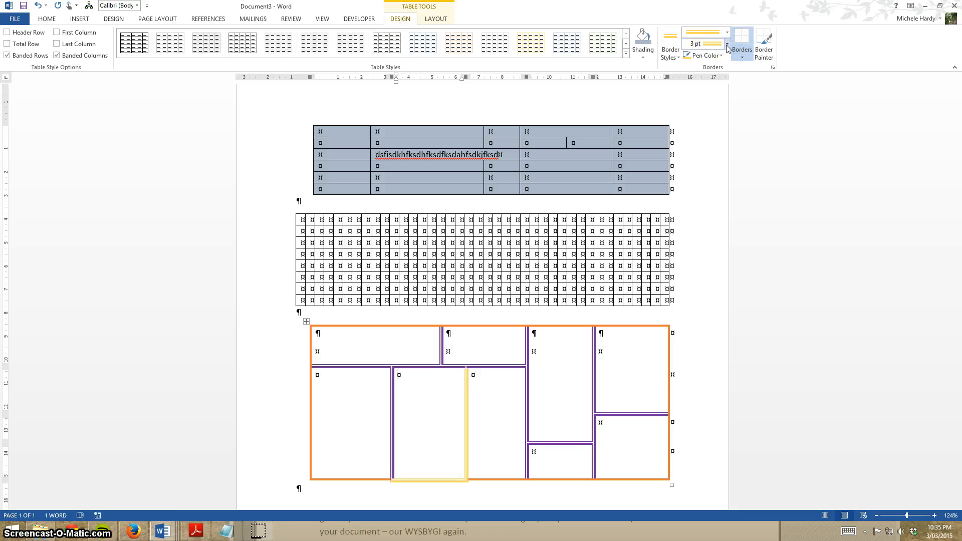
pyautogui.click(727, 46)
pyautogui.click(714, 96)
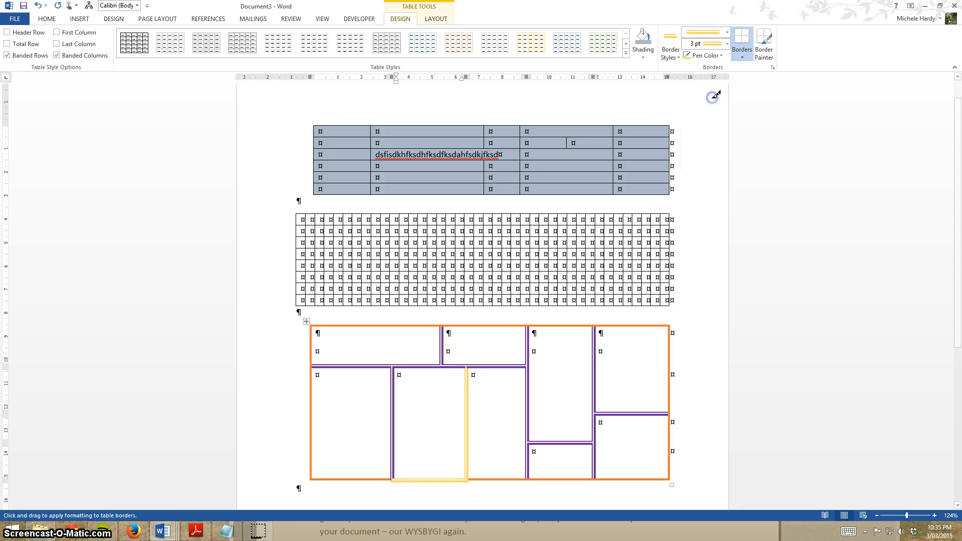
# Choose a dashed gold line style for the border pen and try to draw new dividers in the second and third columns.
pyautogui.click(727, 32)
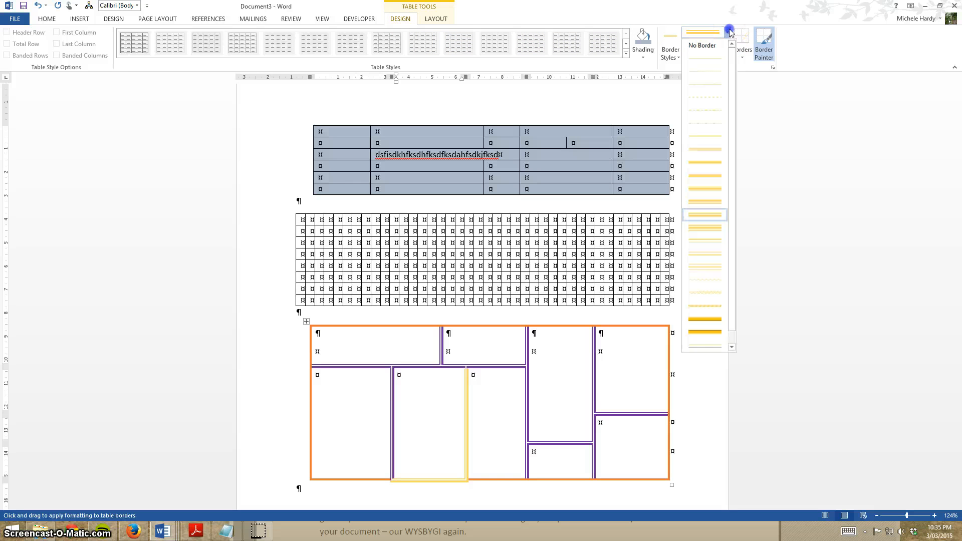
pyautogui.click(712, 300)
pyautogui.moveTo(487, 326); pyautogui.dragTo(488, 358)
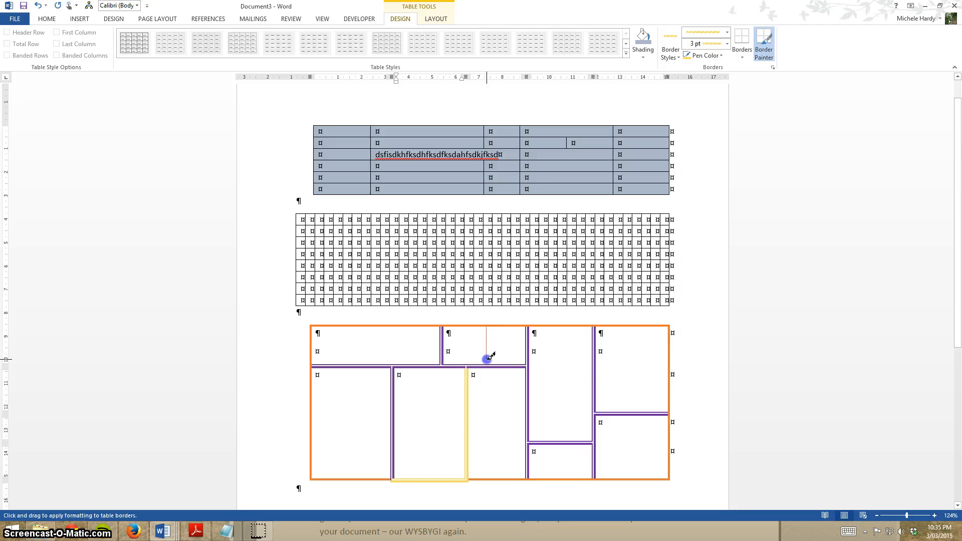
pyautogui.moveTo(528, 383); pyautogui.dragTo(570, 382)
pyautogui.moveTo(538, 392); pyautogui.dragTo(580, 390)
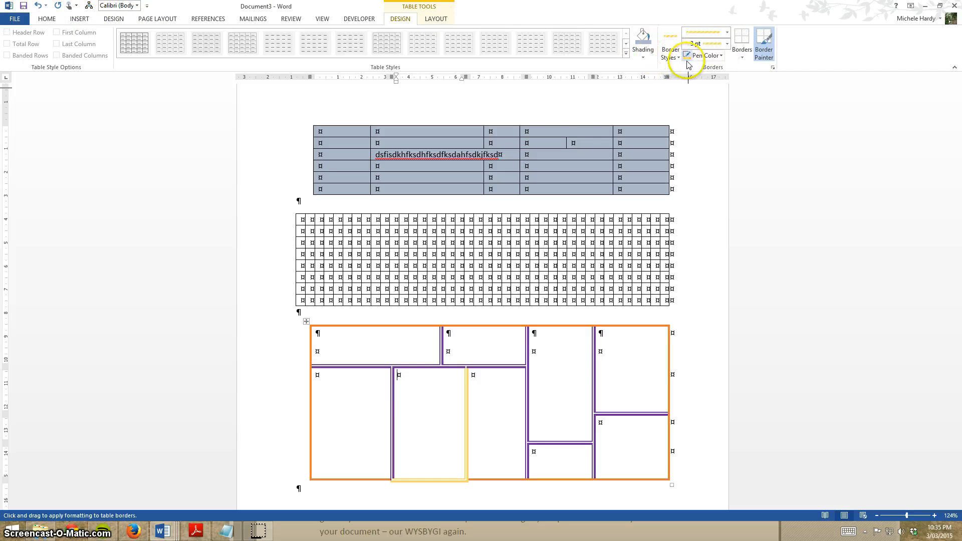
# Shade the lower cell left of the gold divider light green.
pyautogui.click(709, 55)
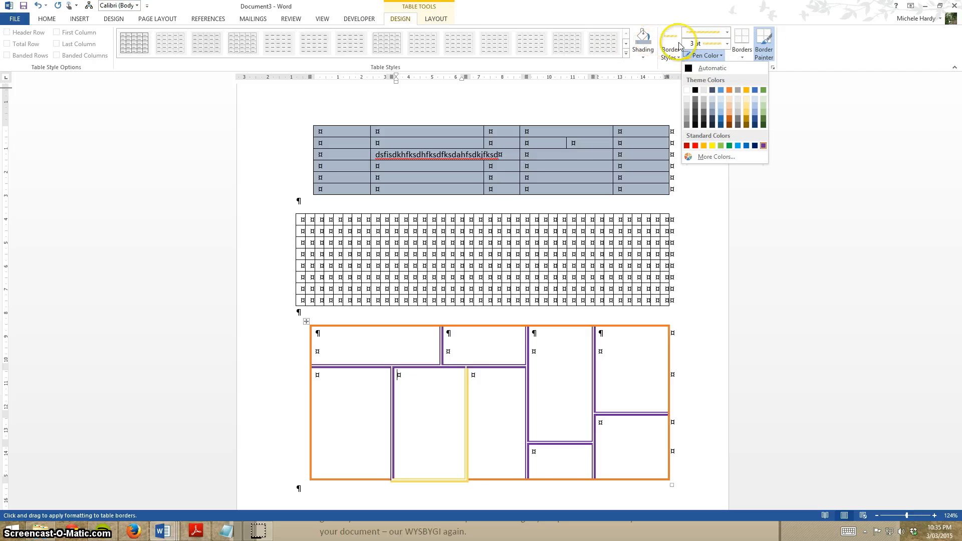
pyautogui.click(647, 50)
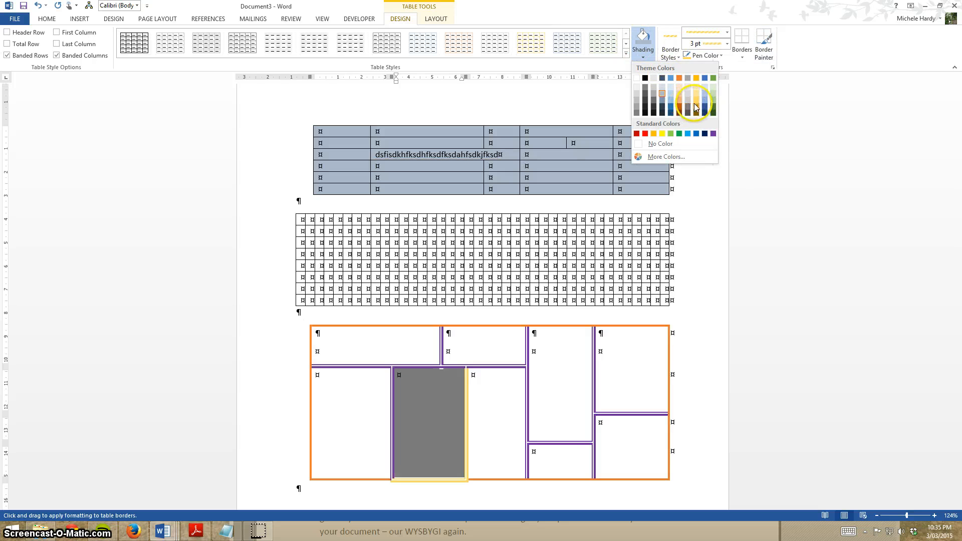
pyautogui.click(713, 102)
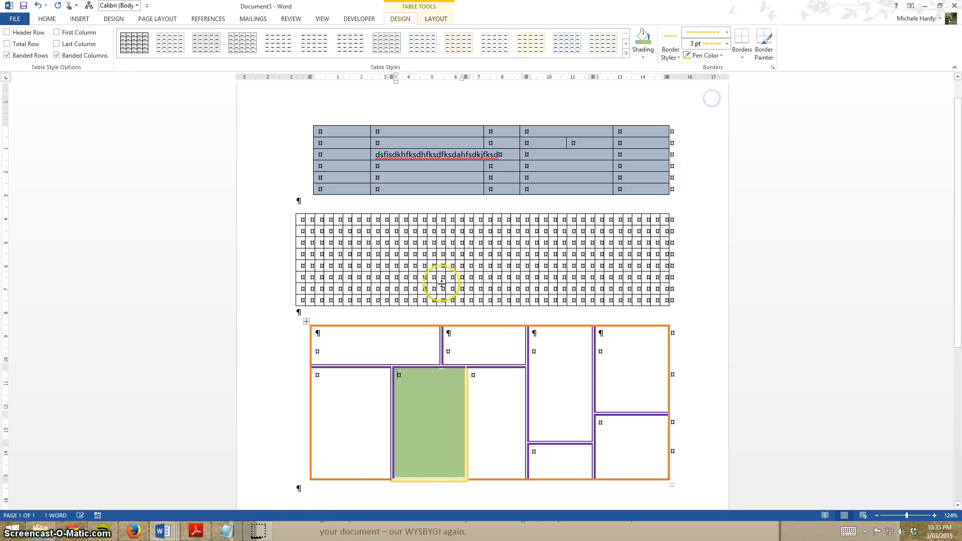
# Move the divider between the drawn table's second and third columns slightly to the right.
pyautogui.click(312, 495)
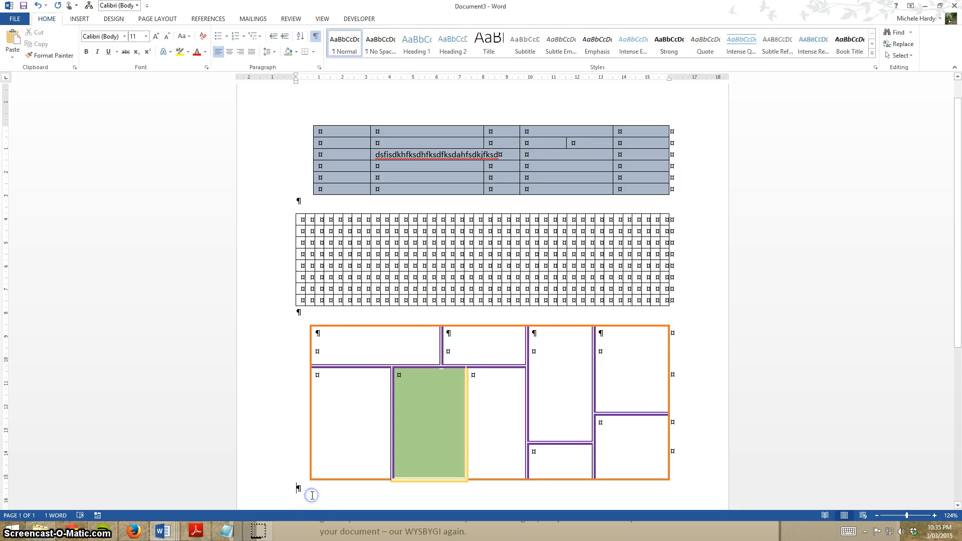
pyautogui.scroll(-1, 321, 463)
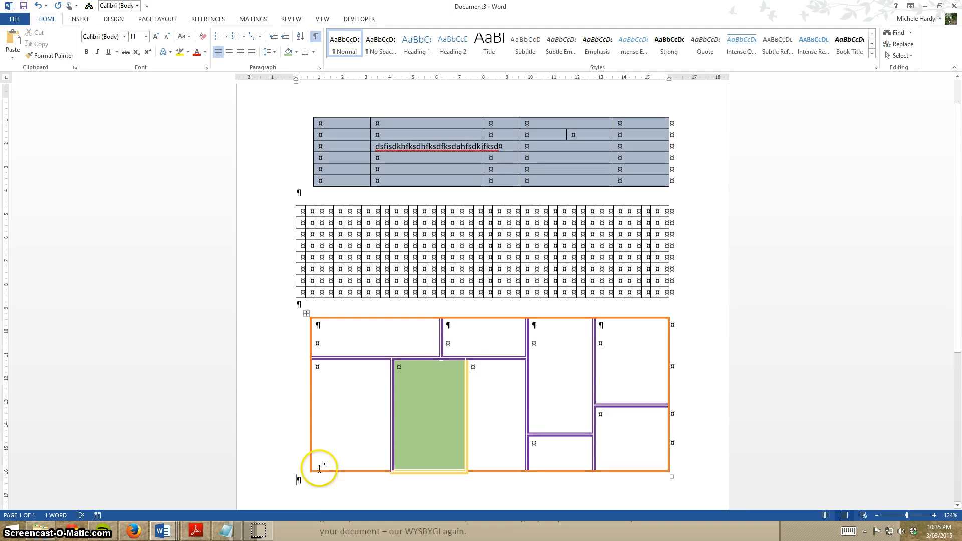
pyautogui.moveTo(526, 360)
pyautogui.mouseDown()
pyautogui.moveTo(552, 365)
pyautogui.moveTo(506, 367)
pyautogui.moveTo(531, 367)
pyautogui.mouseUp()
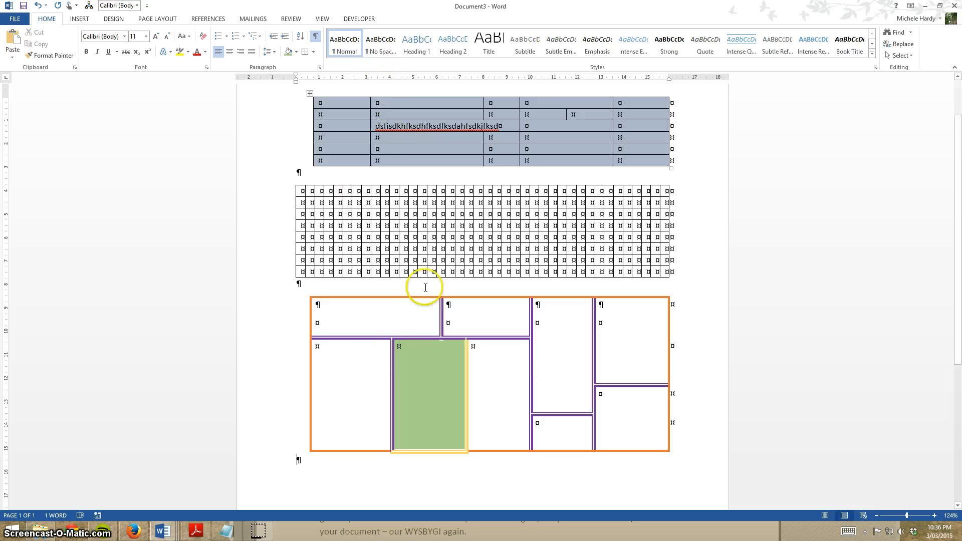
# Examine the first table's style options for header row, first column, banded rows and banded columns.
pyautogui.click(374, 321)
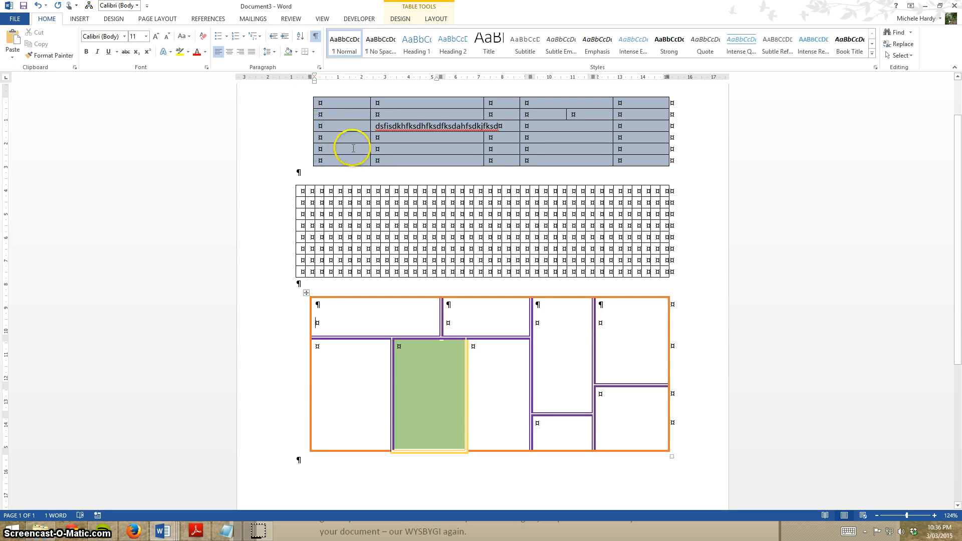
pyautogui.scroll(1, 323, 140)
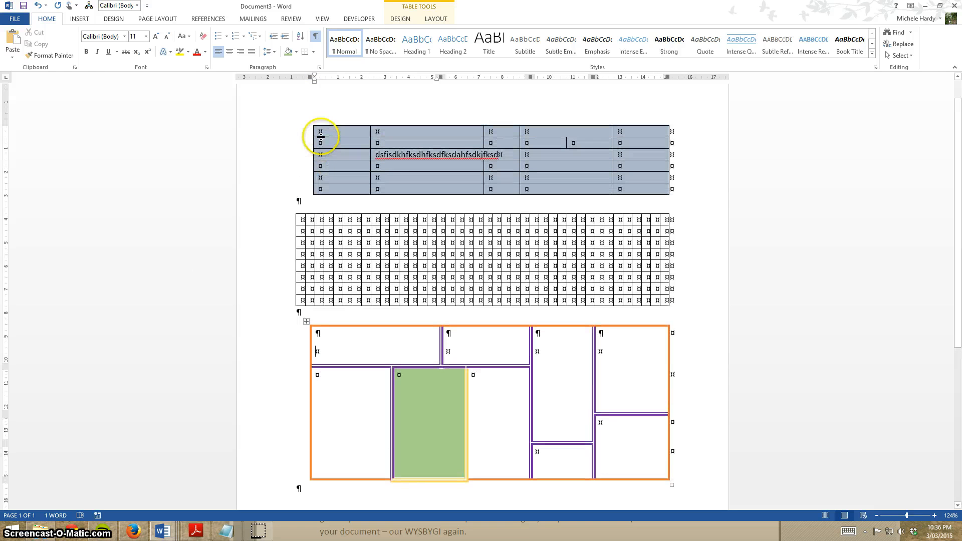
pyautogui.click(327, 131)
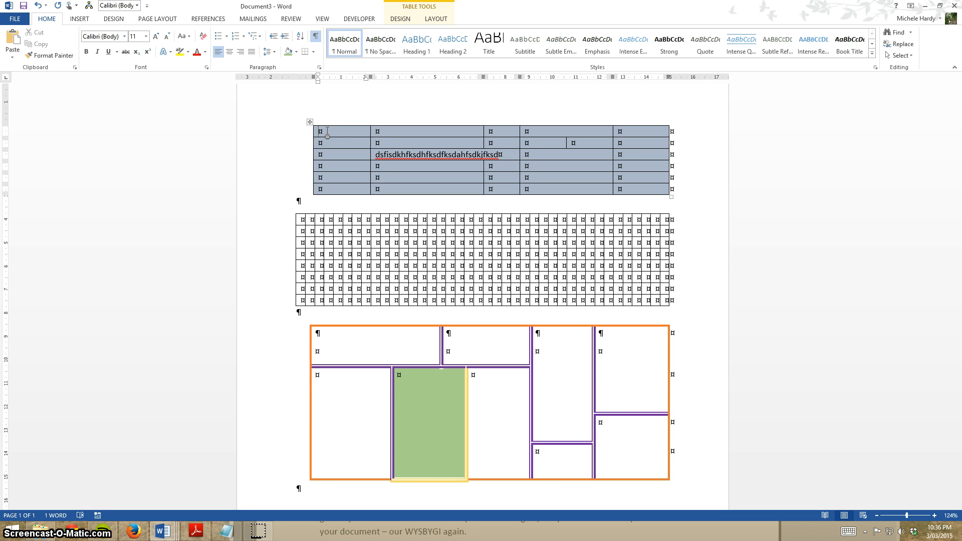
pyautogui.click(403, 19)
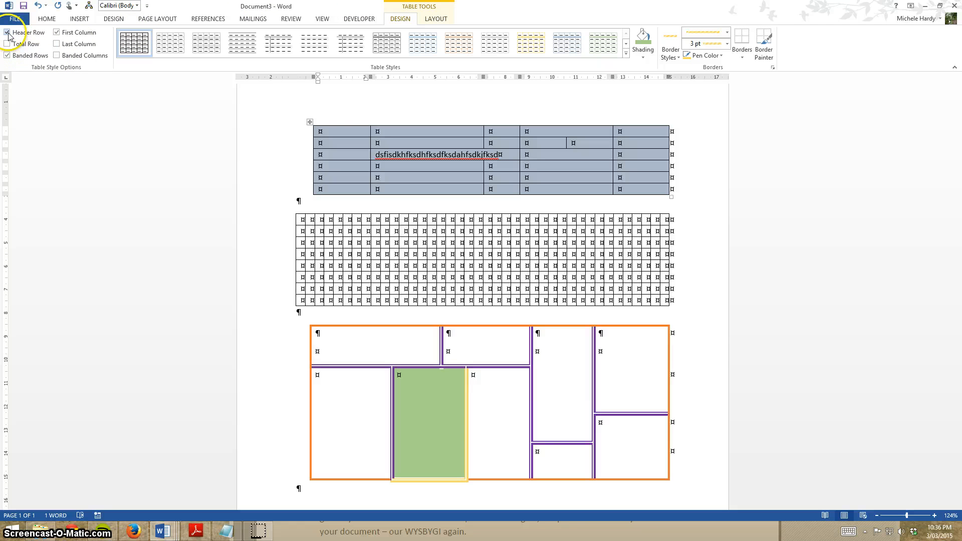
pyautogui.click(7, 55)
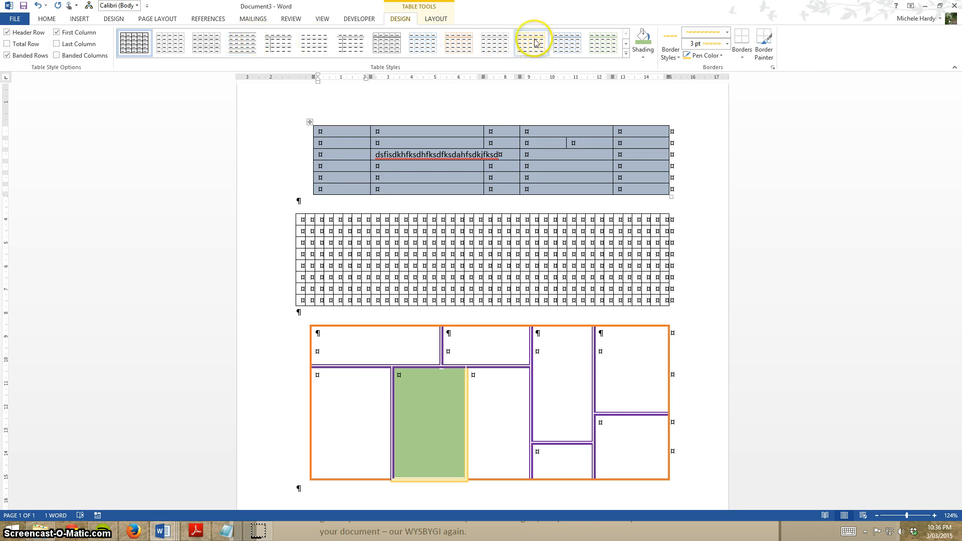
pyautogui.click(57, 33)
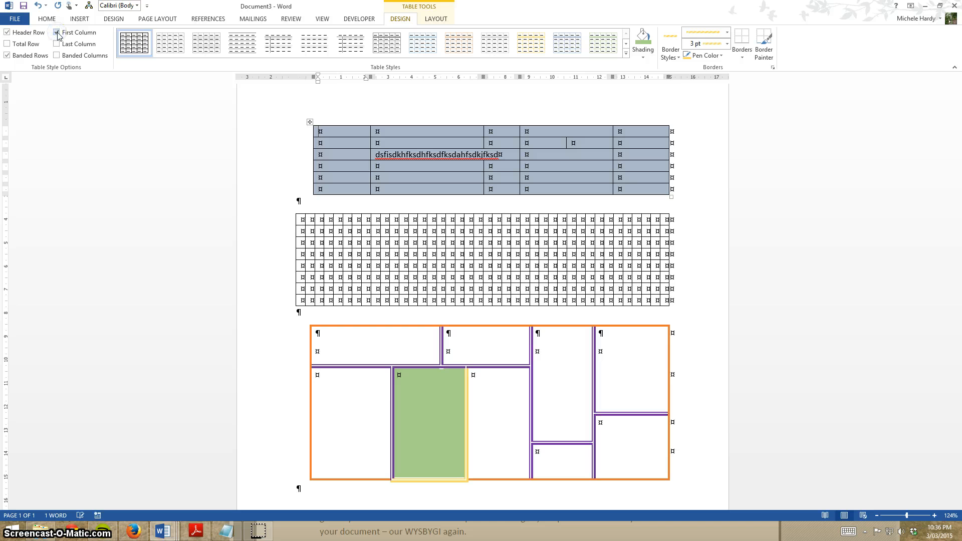
pyautogui.click(57, 55)
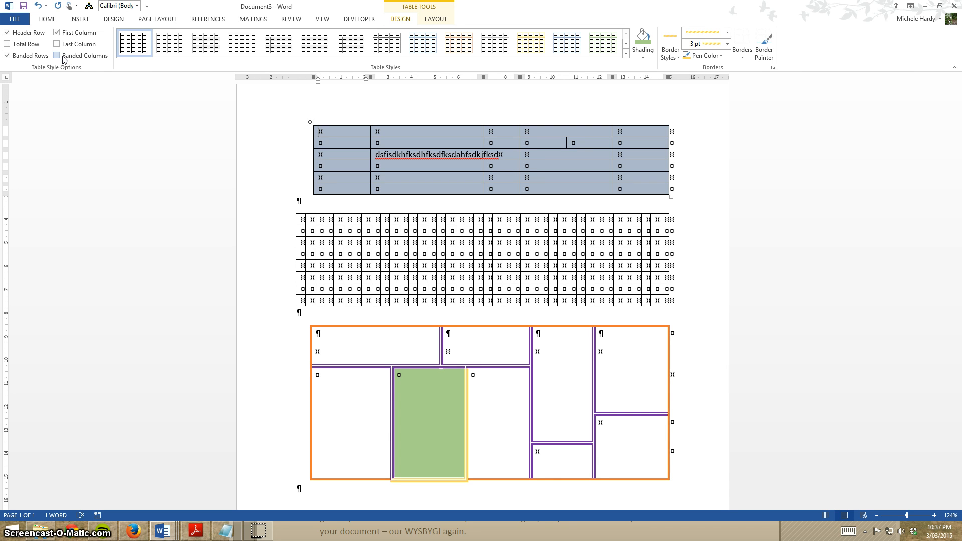
pyautogui.click(148, 97)
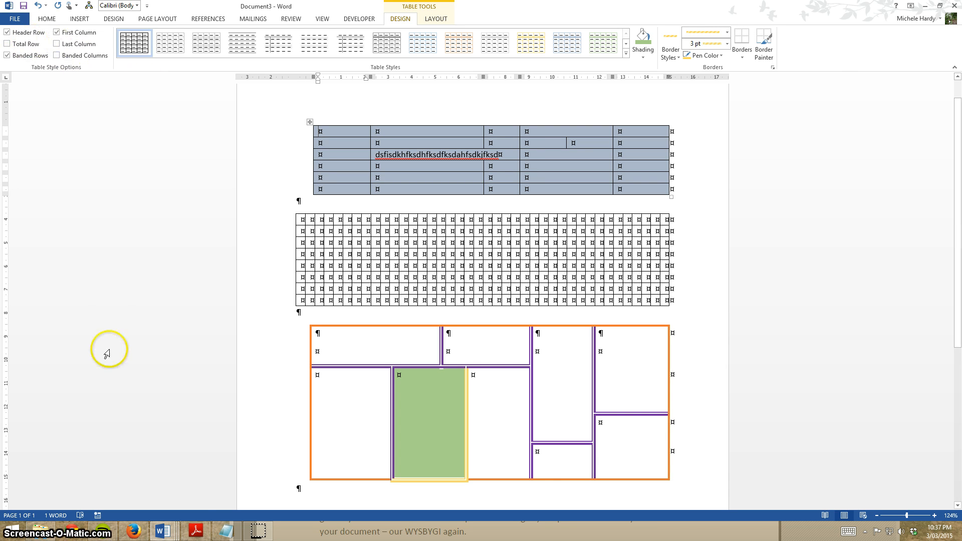